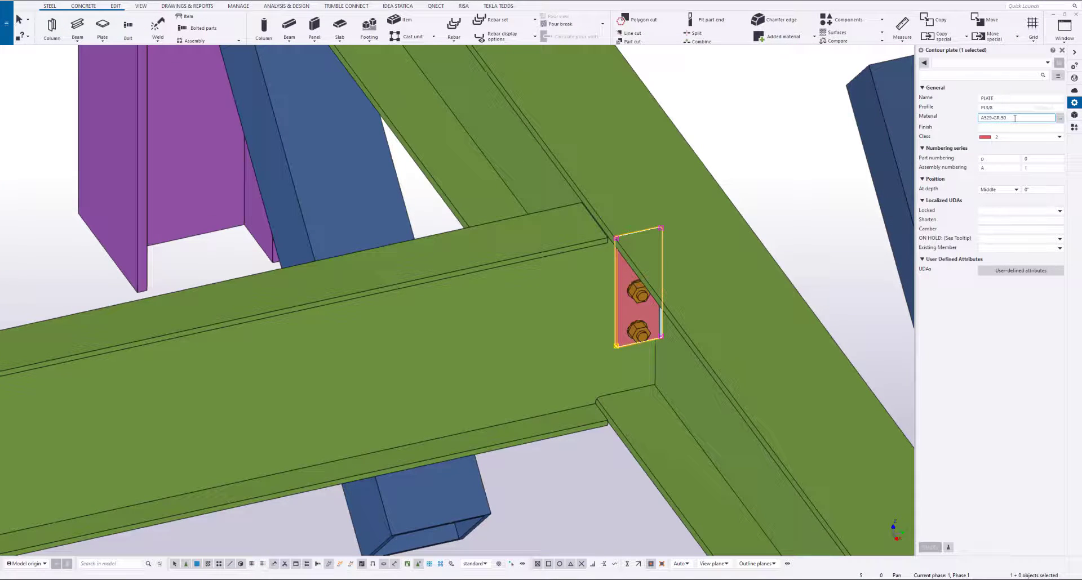
# Open the selection filter and add a Part row filtering on the CONN_CODE_END1 property
pyautogui.click(839, 214)
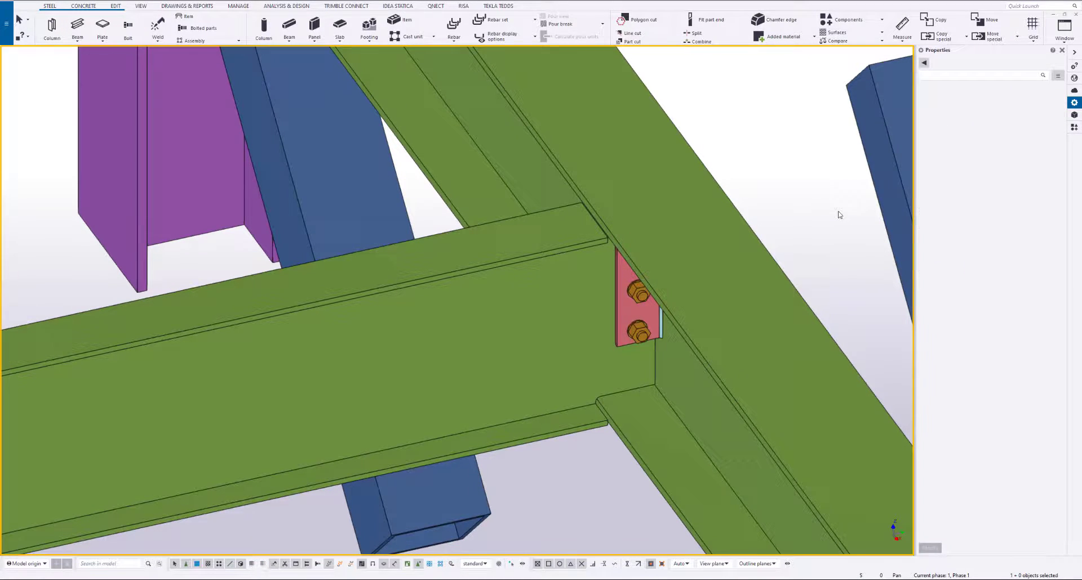
pyautogui.scroll(-15, 711, 258)
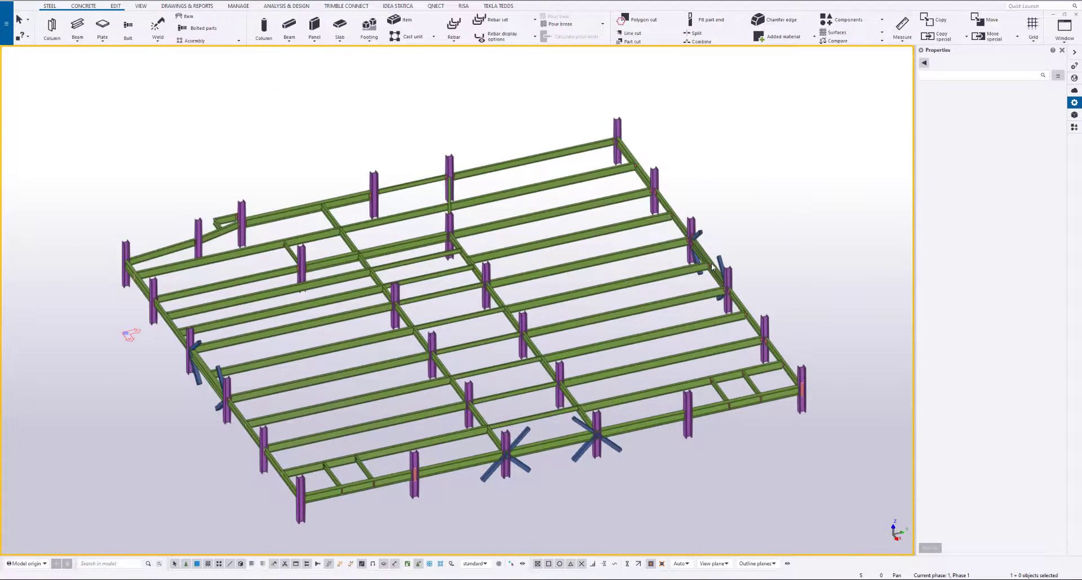
pyautogui.scroll(-1, 711, 267)
pyautogui.moveTo(578, 261); pyautogui.dragTo(587, 266, button='middle')
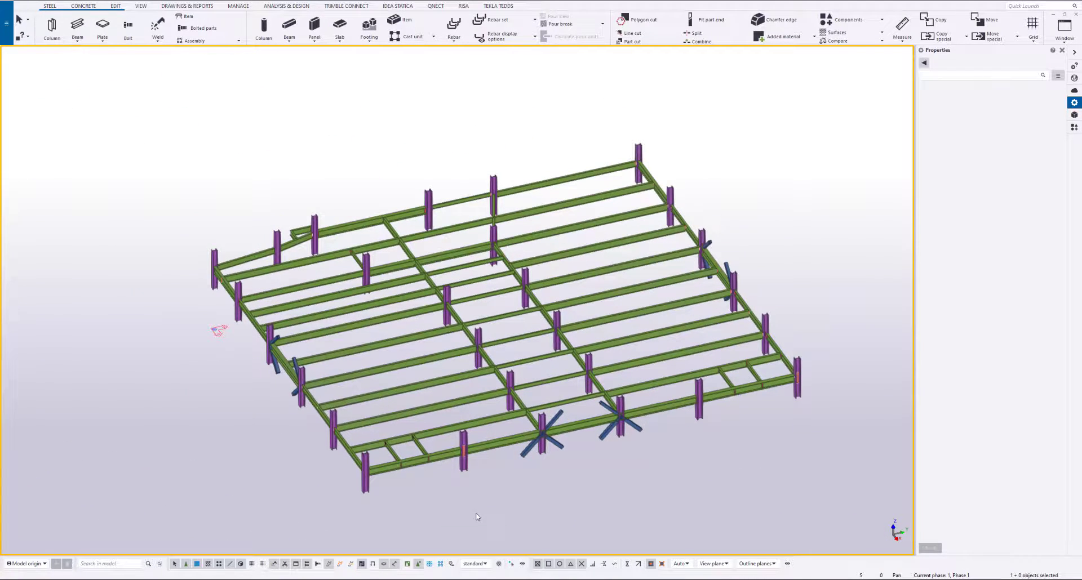
pyautogui.click(499, 564)
pyautogui.click(389, 108)
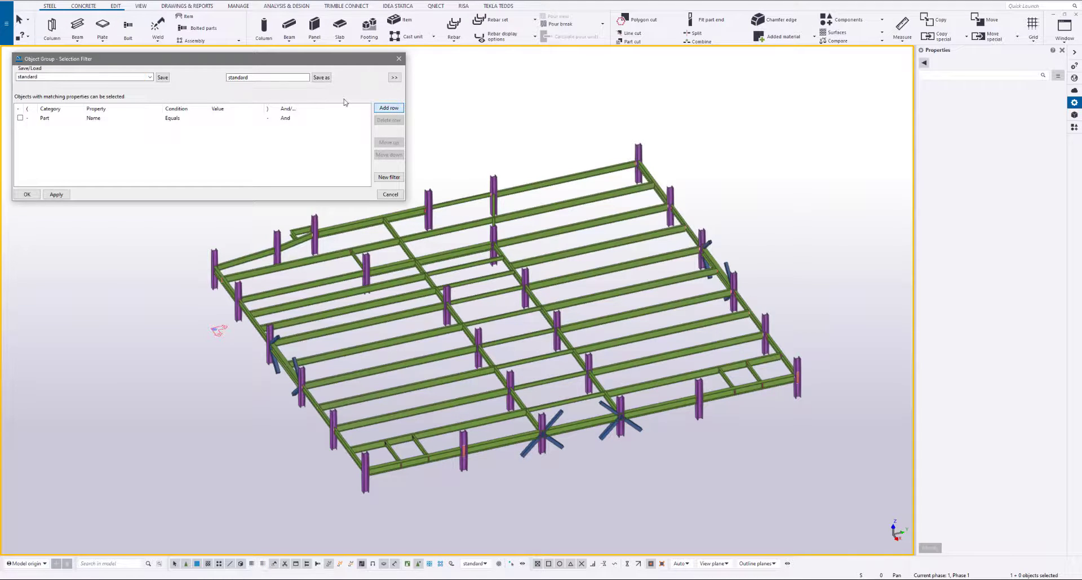
pyautogui.click(113, 118)
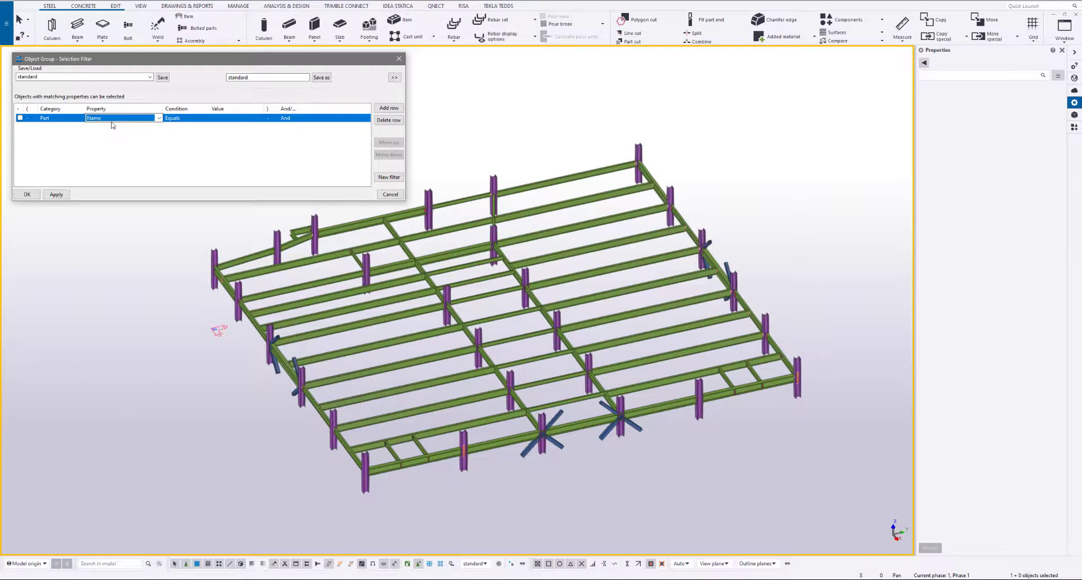
pyautogui.click(120, 118)
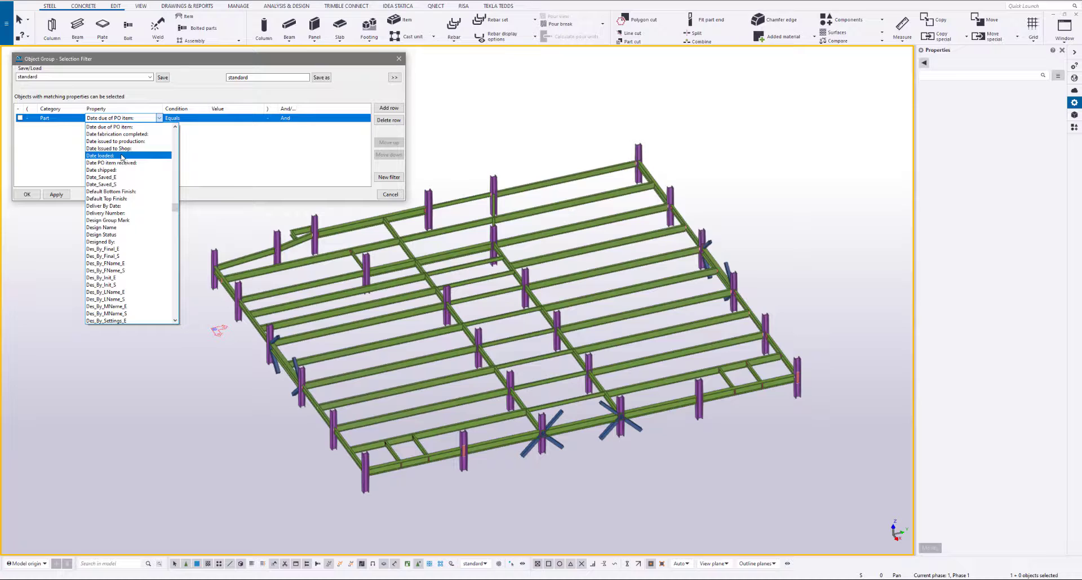
pyautogui.scroll(10, 122, 158)
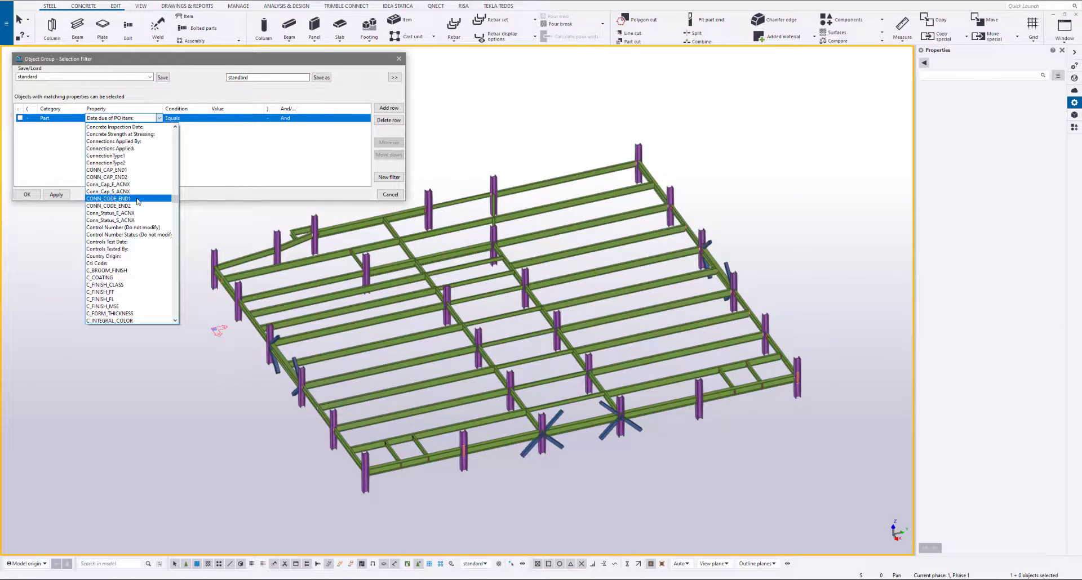
pyautogui.click(126, 199)
# Set the row's condition to Contains, enter the connection code value, enable the row and apply the filter
pyautogui.click(190, 119)
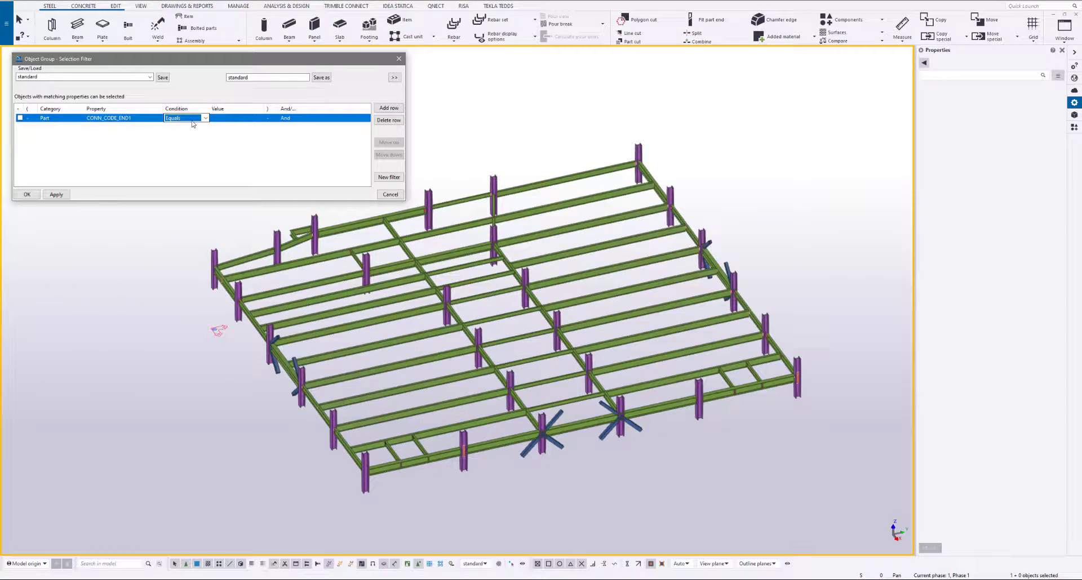
pyautogui.click(190, 119)
pyautogui.click(193, 148)
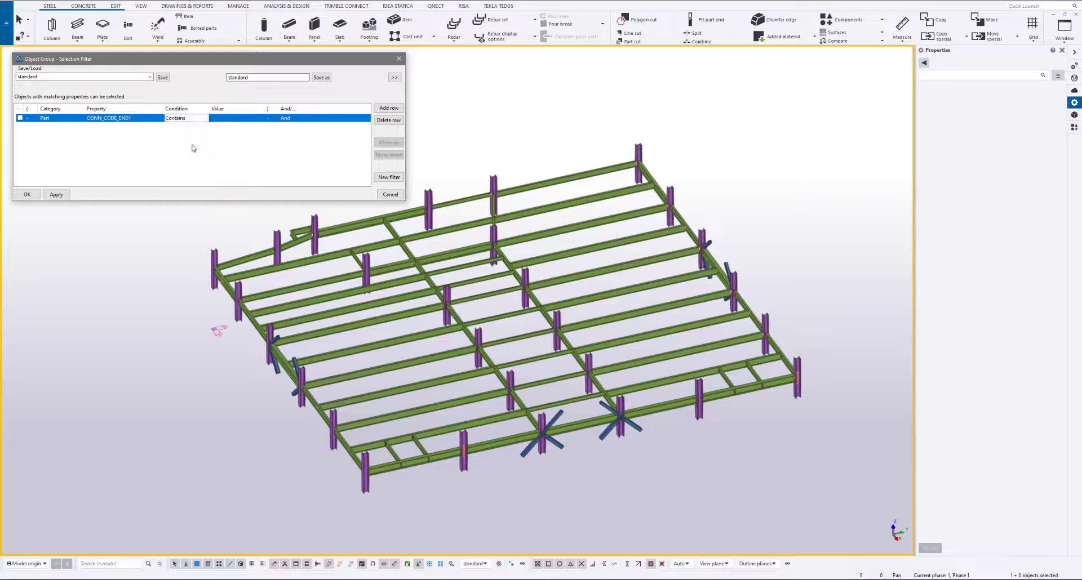
pyautogui.click(218, 120)
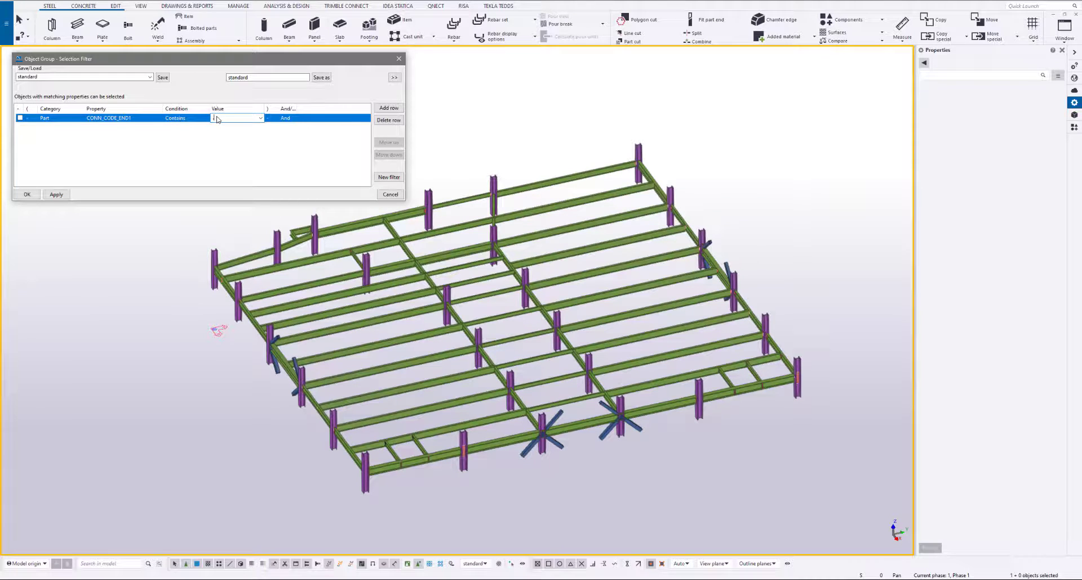
pyautogui.click(302, 147)
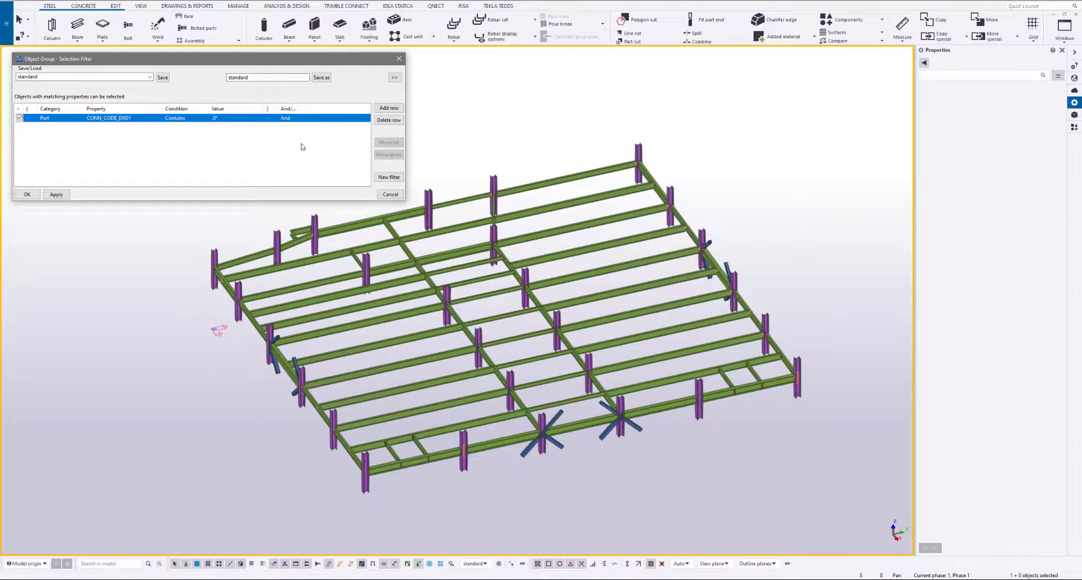
pyautogui.click(57, 195)
# Try selecting the whole framing model through the filter and examine the selection at the edge beam connections
pyautogui.moveTo(841, 517); pyautogui.dragTo(114, 85)
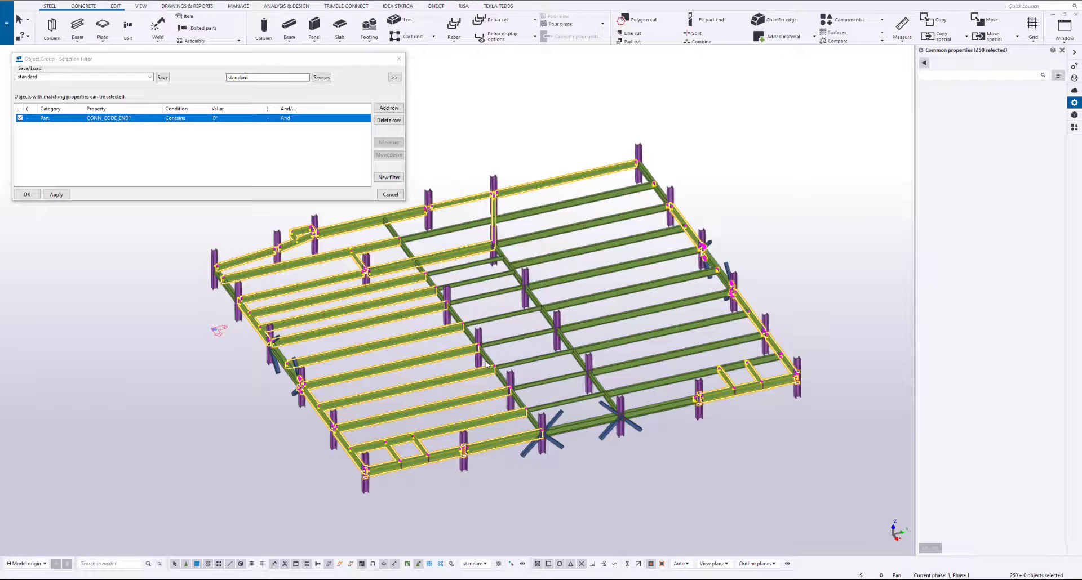
pyautogui.scroll(10, 317, 416)
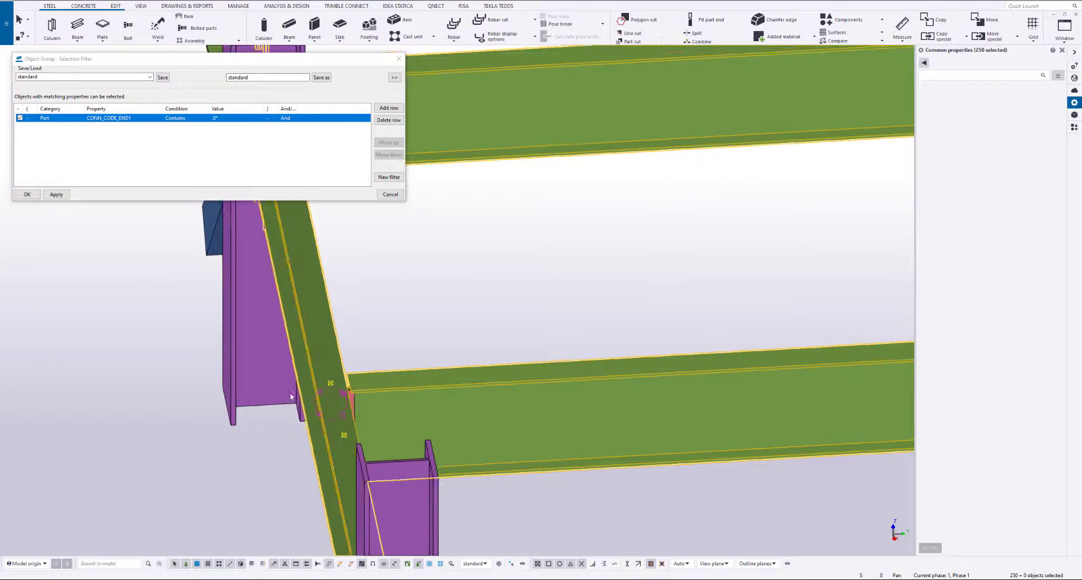
pyautogui.moveTo(292, 397); pyautogui.dragTo(259, 387, button='middle')
pyautogui.scroll(-10, 366, 386)
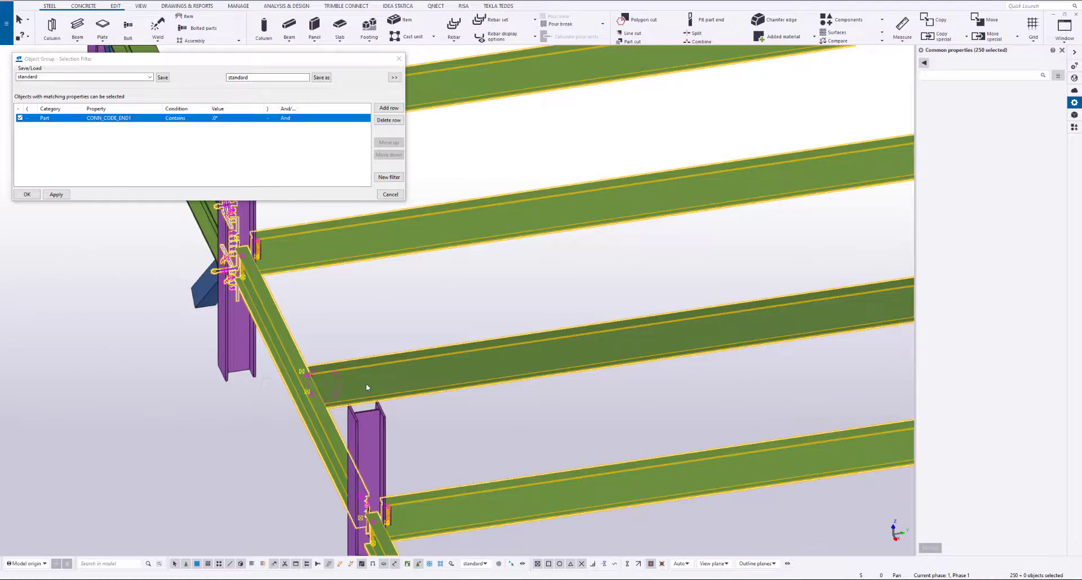
pyautogui.scroll(-3, 367, 390)
pyautogui.keyDown('ctrl'); pyautogui.moveTo(418, 381); pyautogui.dragTo(434, 379, button='middle'); pyautogui.keyUp('ctrl')
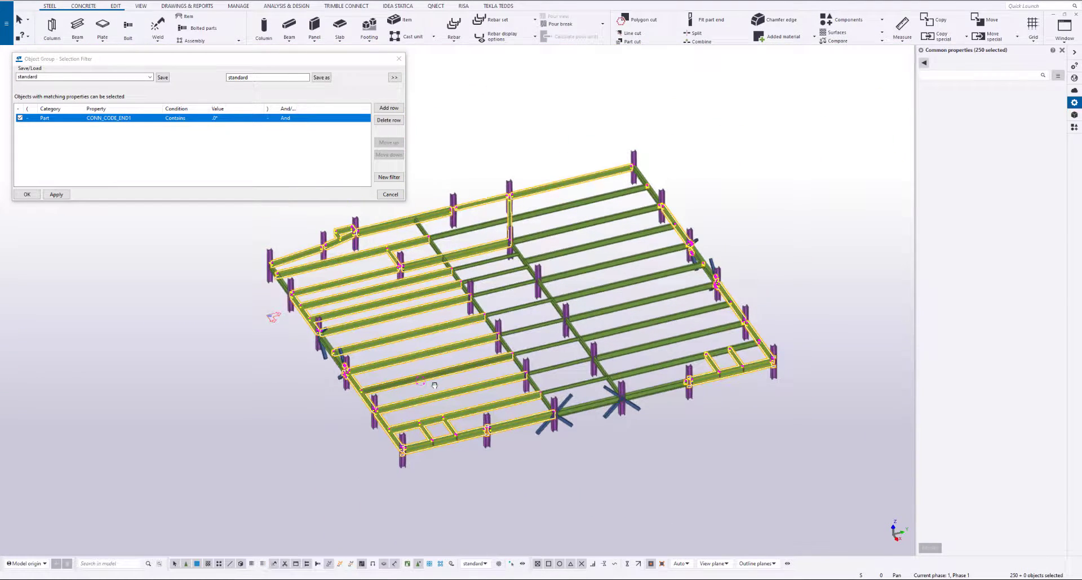
pyautogui.click(304, 481)
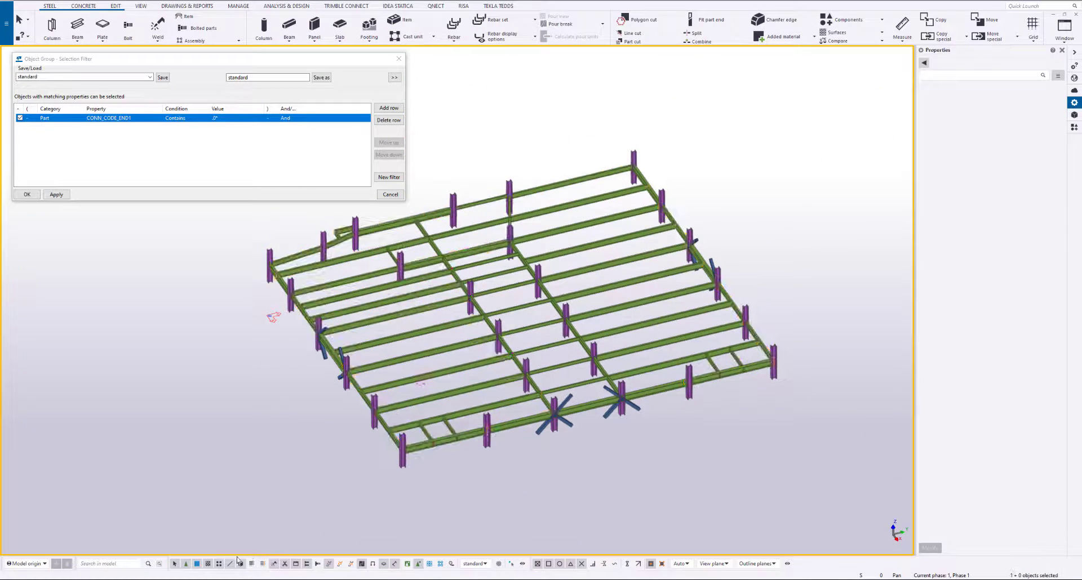
# Restrict selection to parts only, select the whole framing model through the filter, and check the selected beams
pyautogui.doubleClick(197, 564)
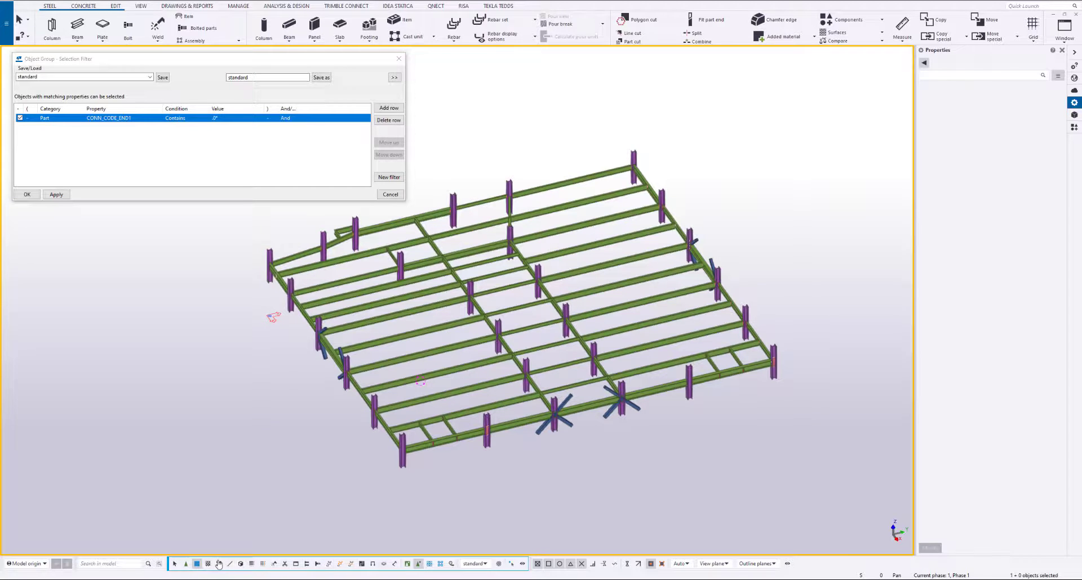
pyautogui.moveTo(910, 496); pyautogui.dragTo(201, 97)
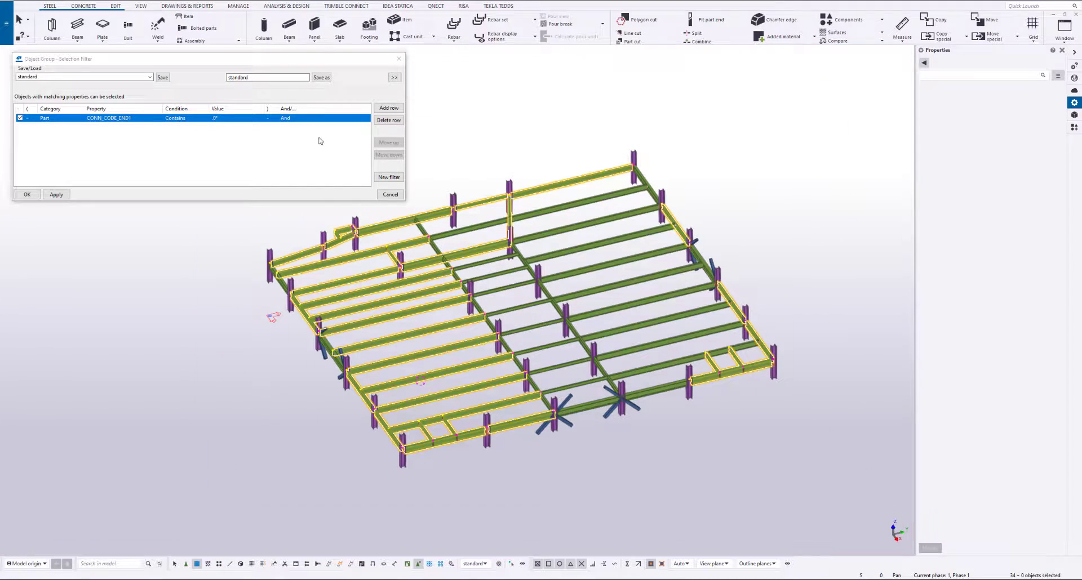
pyautogui.scroll(3, 356, 397)
pyautogui.scroll(4, 357, 397)
pyautogui.keyDown('ctrl'); pyautogui.moveTo(372, 383); pyautogui.dragTo(276, 360, button='middle'); pyautogui.keyUp('ctrl')
pyautogui.scroll(-5, 369, 379)
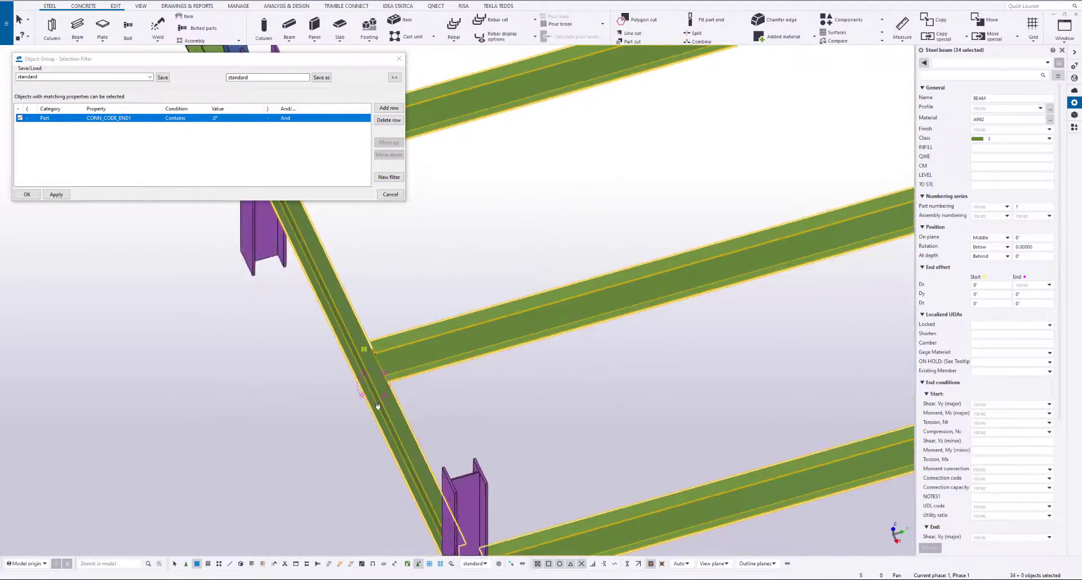
pyautogui.scroll(-5, 369, 379)
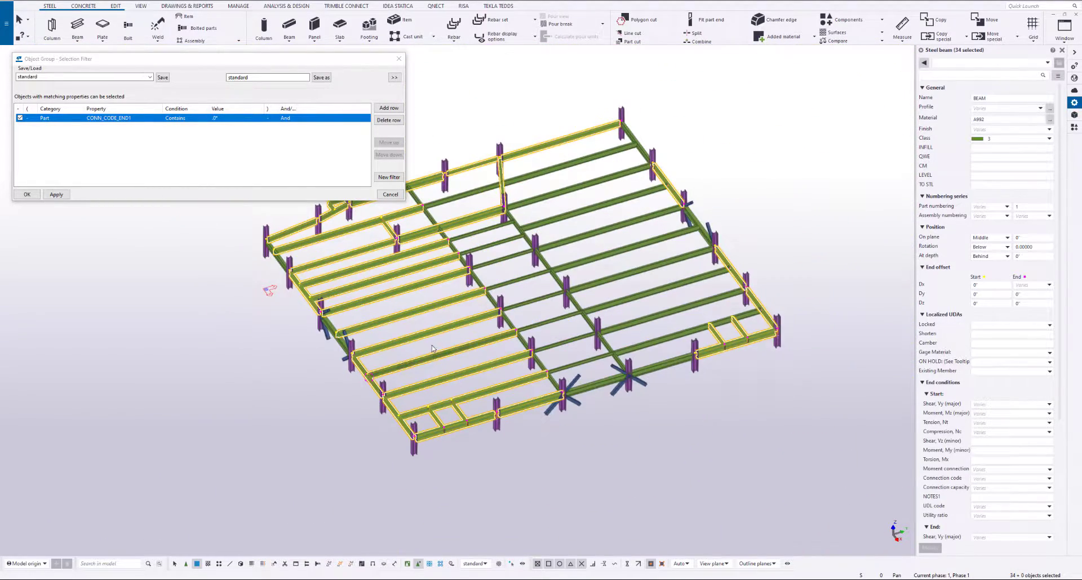
# In the selected beams' user-defined attributes, exclude all other fields, enable Reengineer for the start end, and apply the modification
pyautogui.scroll(-6, 991, 451)
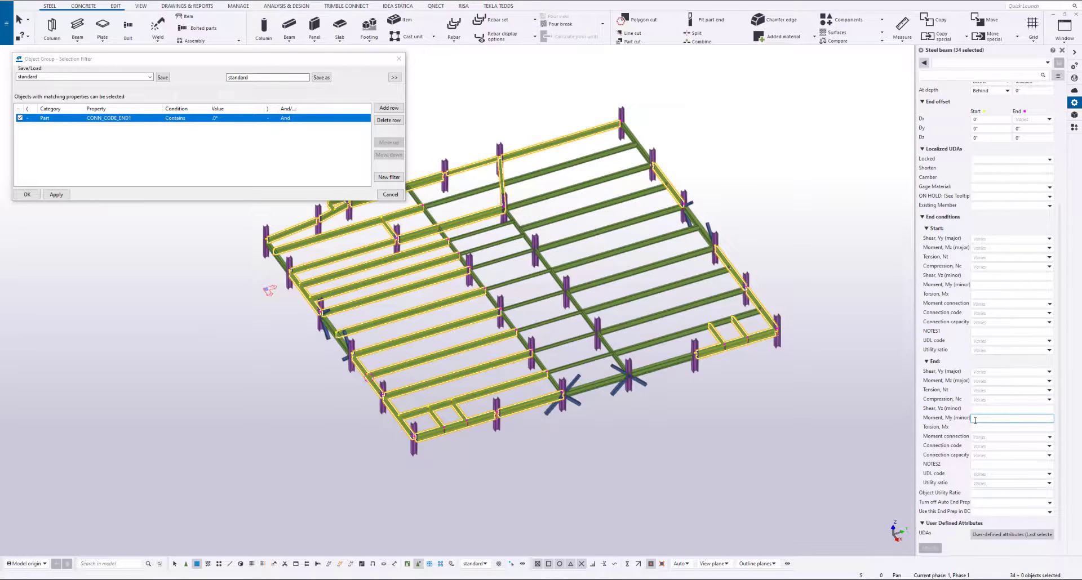
pyautogui.click(1012, 534)
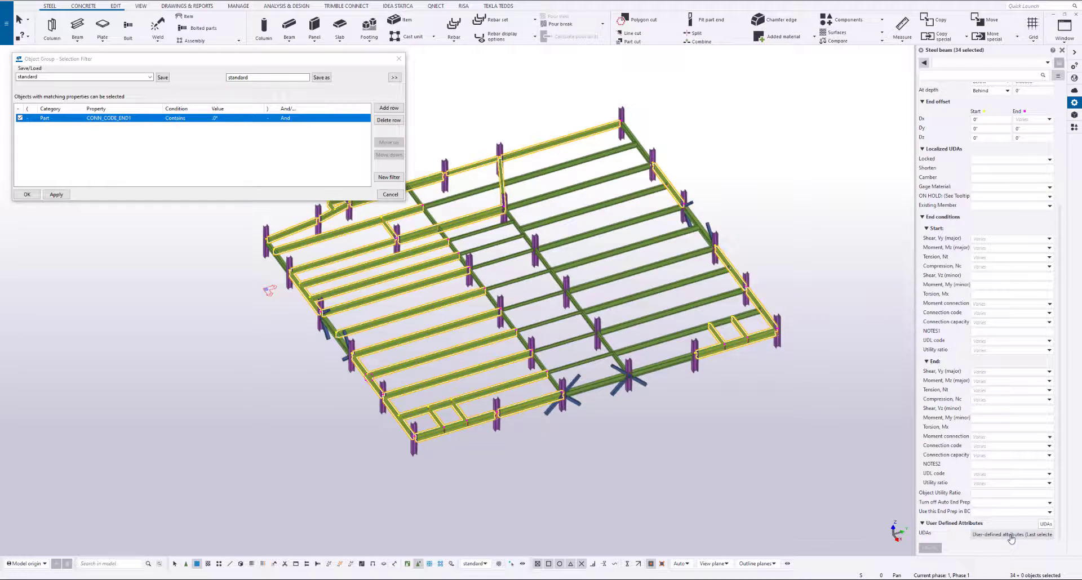
pyautogui.click(1011, 536)
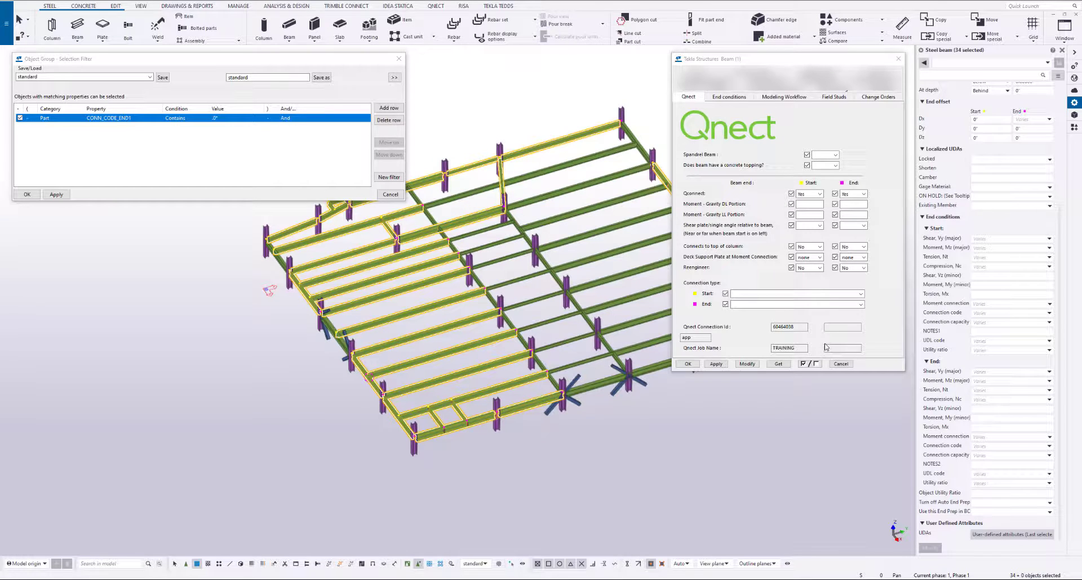
pyautogui.click(812, 364)
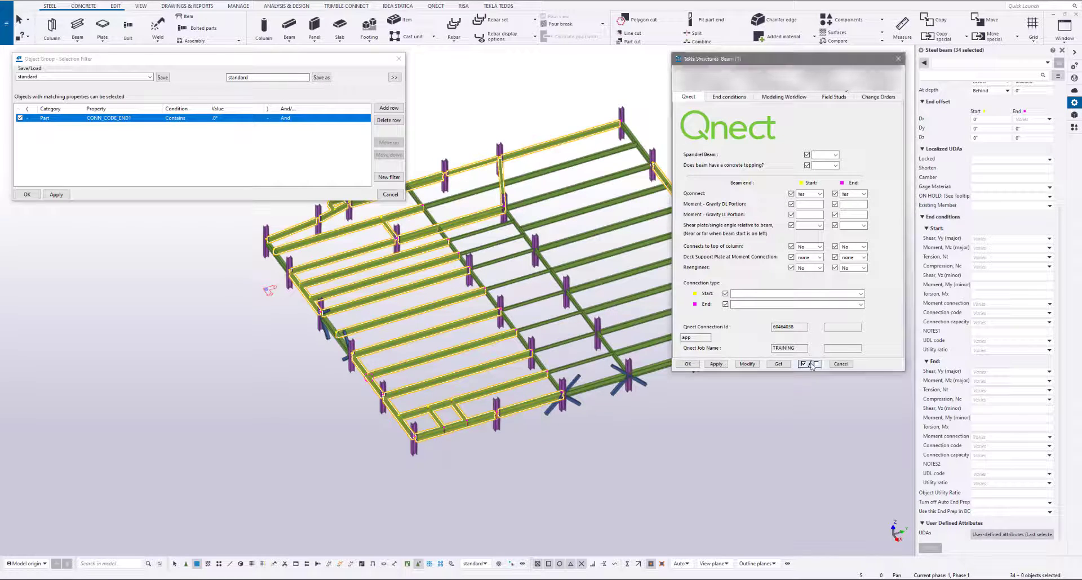
pyautogui.click(809, 268)
pyautogui.click(807, 285)
pyautogui.click(755, 366)
pyautogui.click(898, 59)
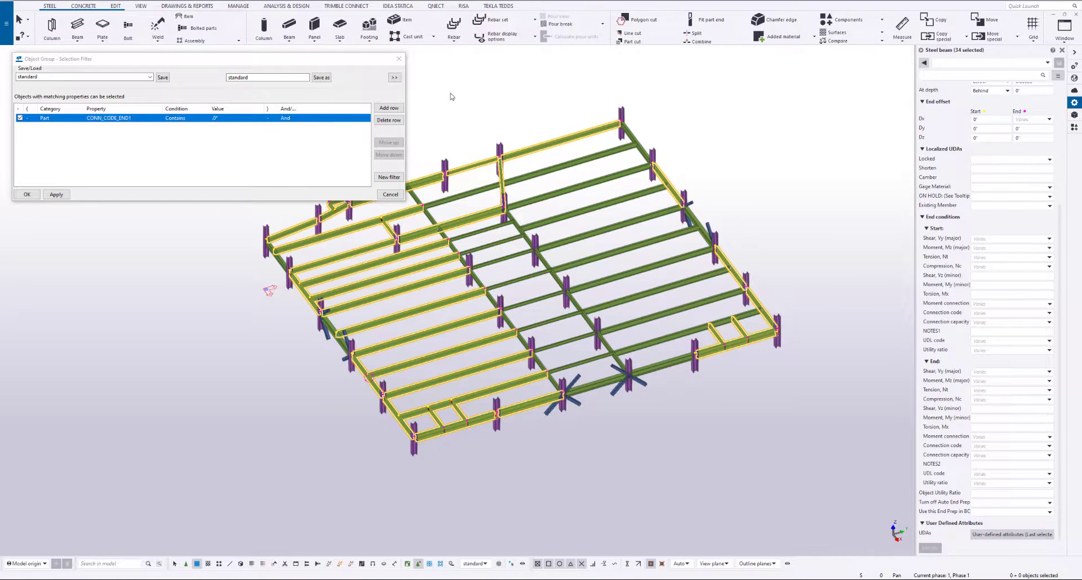
# Disable the CONN_CODE_END1 filter row, apply it, and open the Qnect connection at the edge girder to check its revision notice
pyautogui.click(399, 332)
pyautogui.scroll(10, 364, 385)
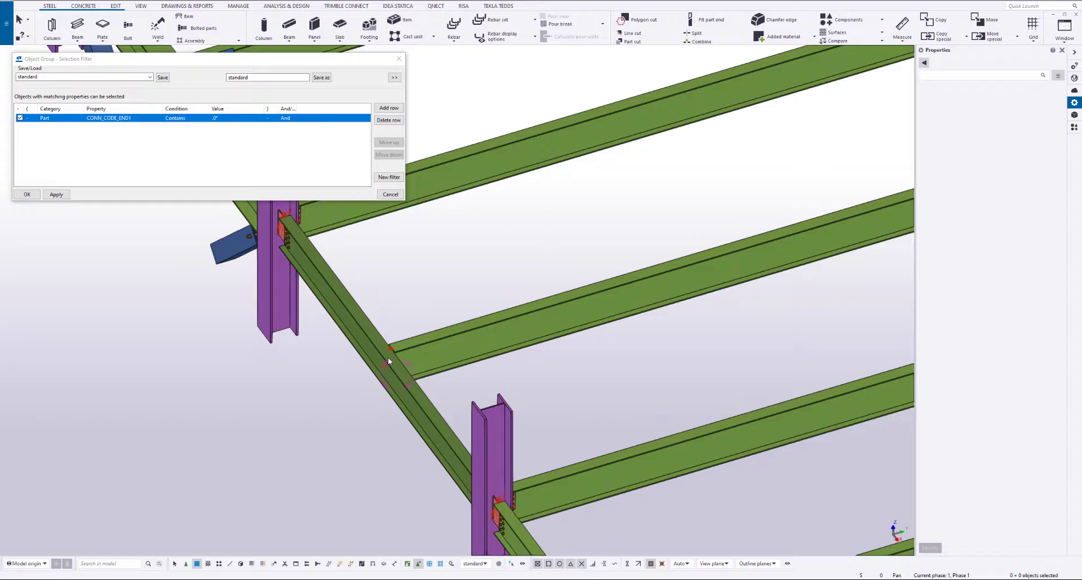
pyautogui.keyDown('ctrl'); pyautogui.moveTo(343, 351); pyautogui.dragTo(291, 345, button='middle'); pyautogui.keyUp('ctrl')
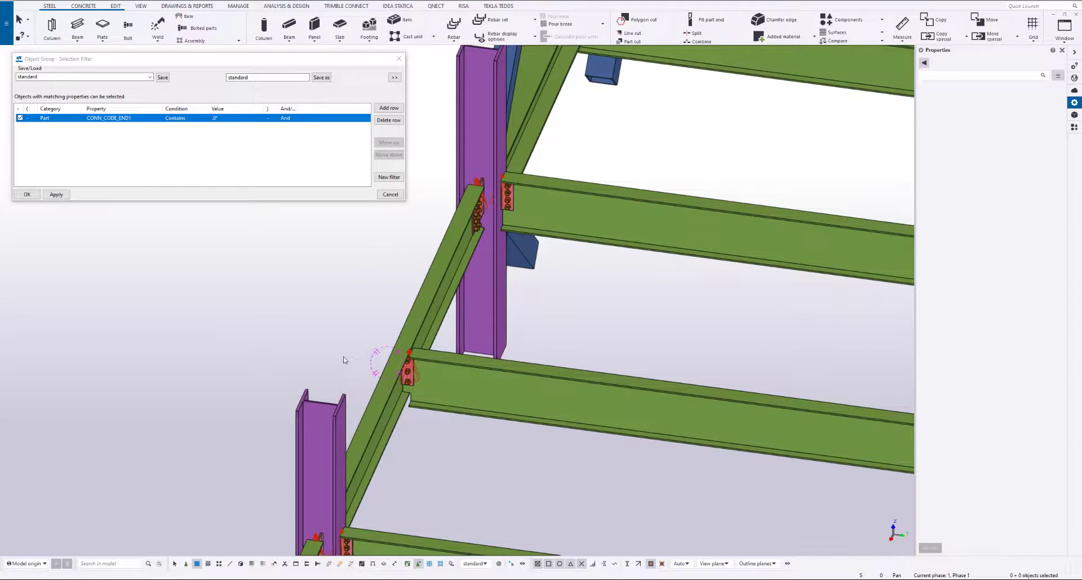
pyautogui.scroll(3, 414, 377)
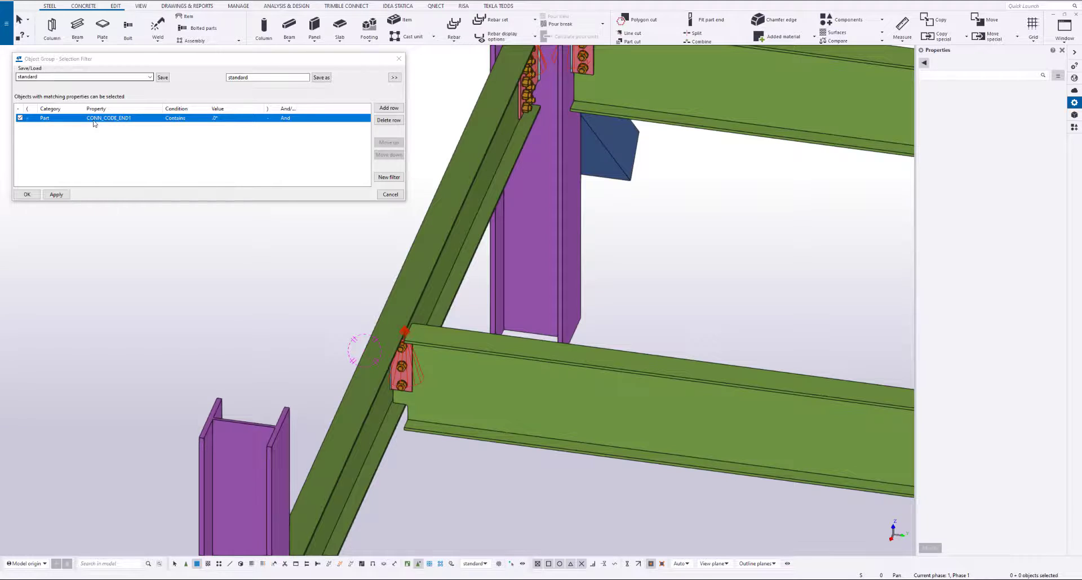
pyautogui.click(19, 117)
pyautogui.click(56, 195)
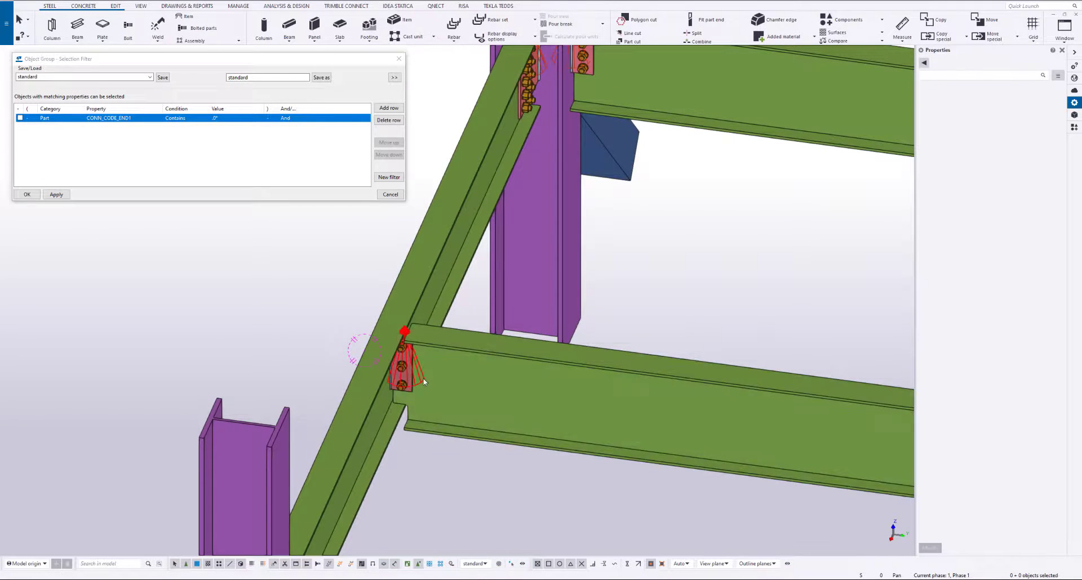
pyautogui.doubleClick(420, 384)
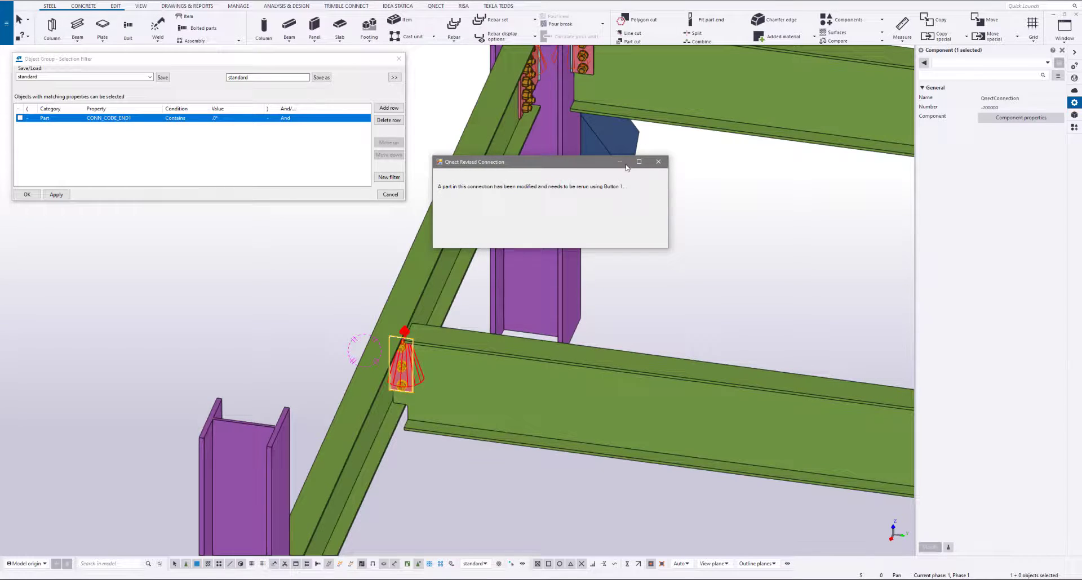
pyautogui.click(658, 162)
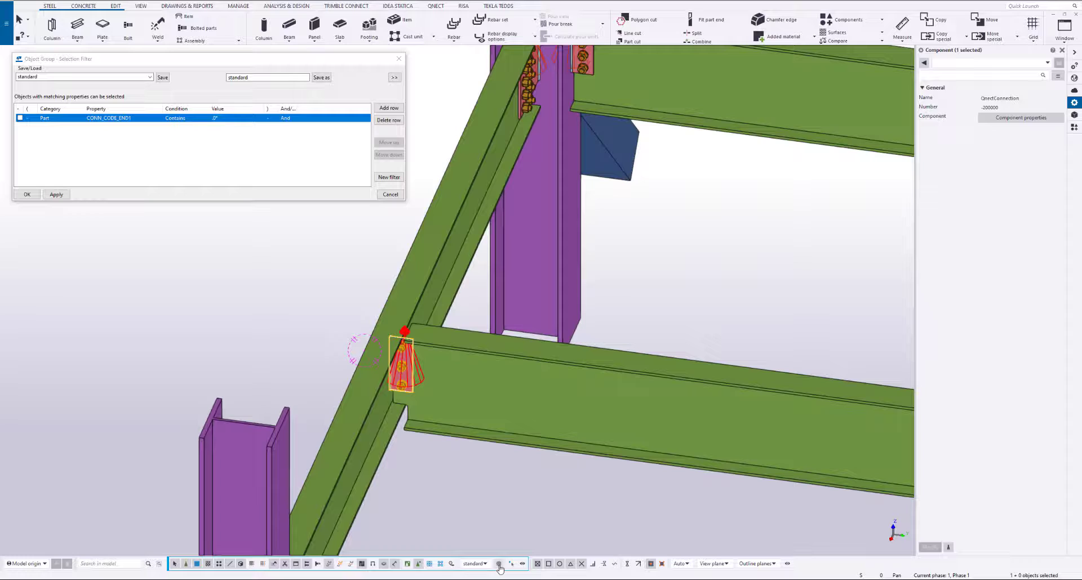
# Load the saved selection filter QnectRevisedComponents and apply it
pyautogui.click(140, 79)
pyautogui.write('qn')
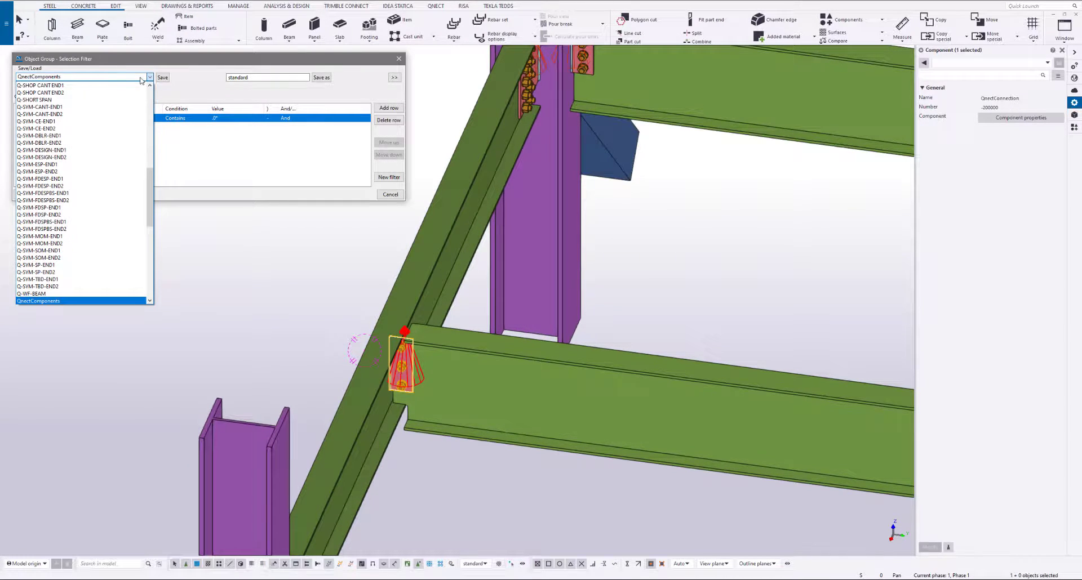
pyautogui.scroll(-3, 107, 234)
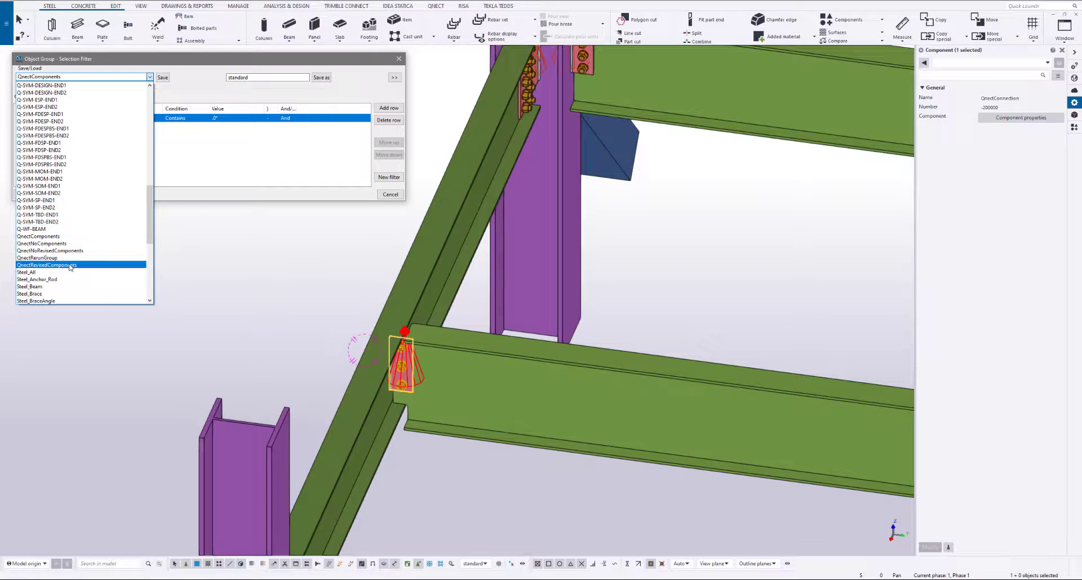
pyautogui.click(70, 266)
pyautogui.click(56, 195)
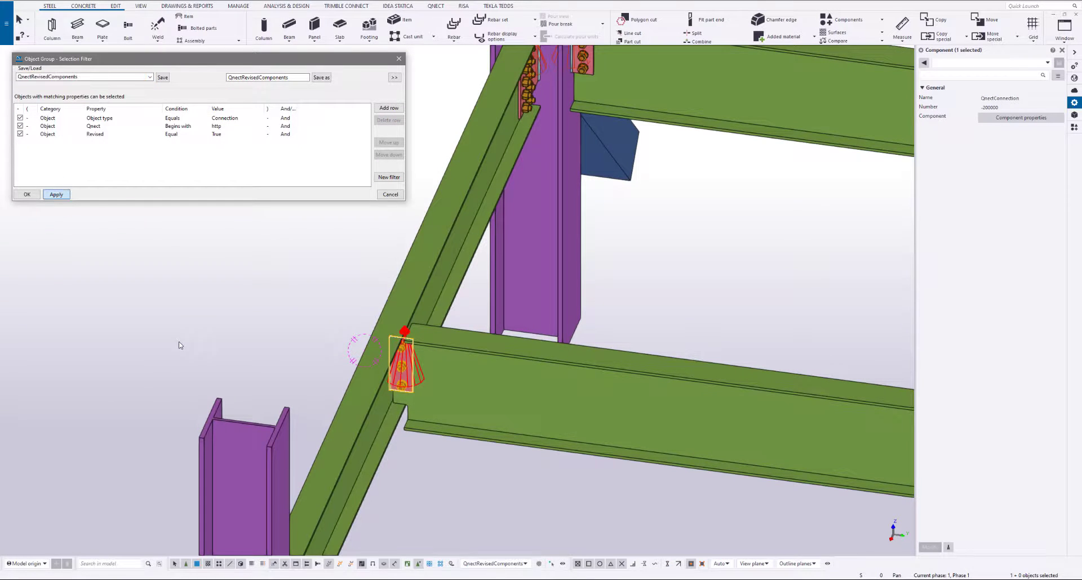
# Restrict selection to components and select all revised Qnect connections across the entire framing model
pyautogui.click(318, 380)
pyautogui.scroll(-5, 318, 379)
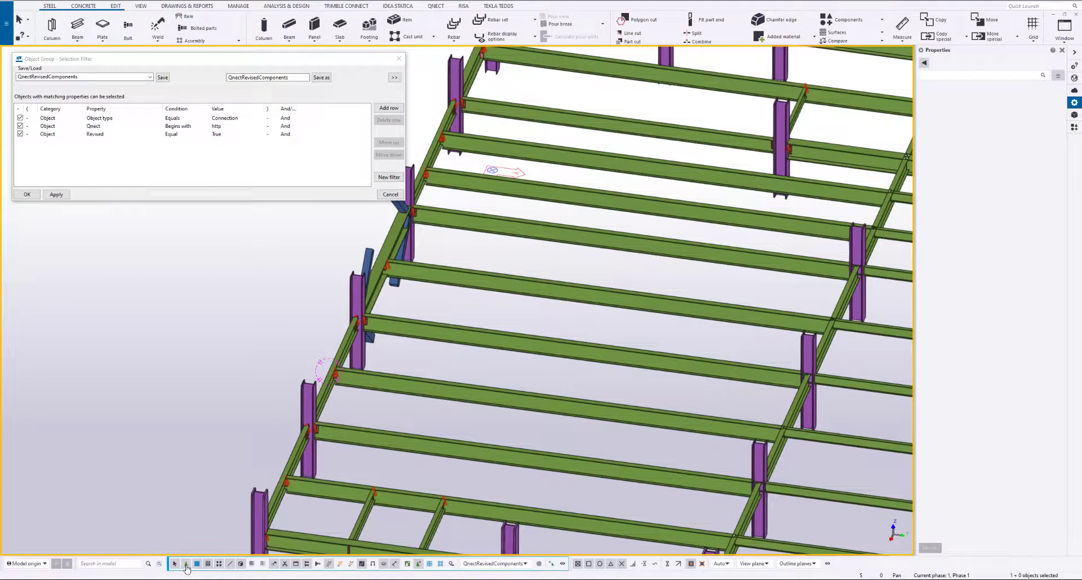
pyautogui.scroll(-5, 410, 459)
pyautogui.moveTo(730, 472); pyautogui.dragTo(280, 236)
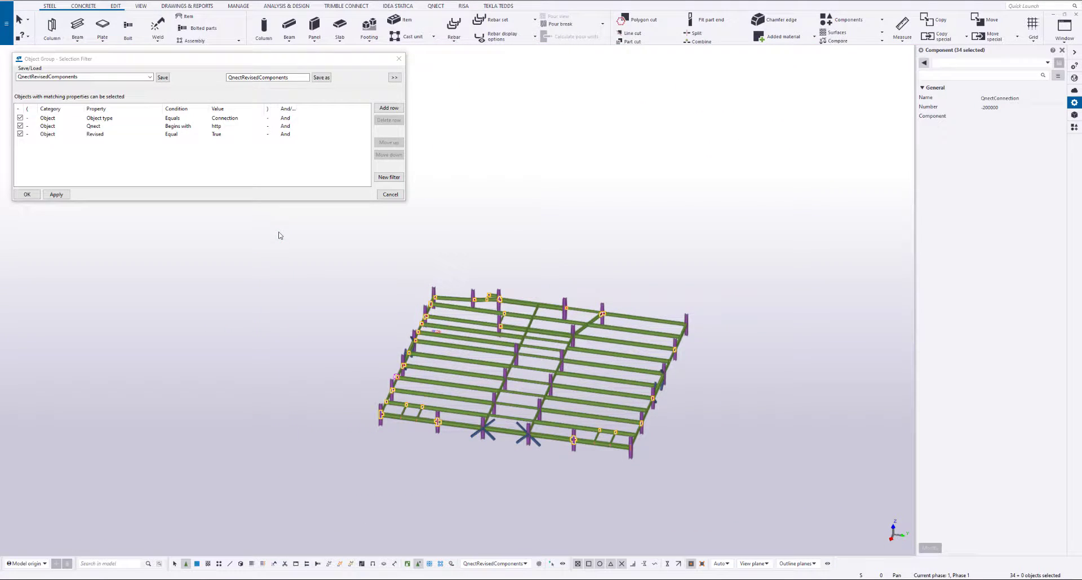
# Submit all selected revised connections to Qnect for engineering under the TRAINING job
pyautogui.scroll(6, 428, 405)
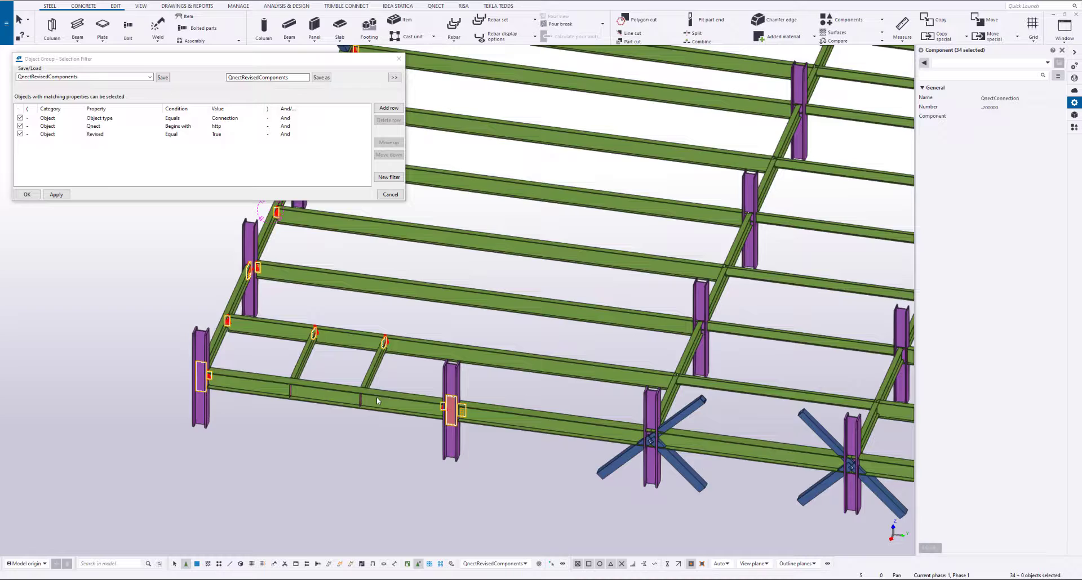
pyautogui.scroll(-5, 377, 400)
pyautogui.scroll(5, 349, 275)
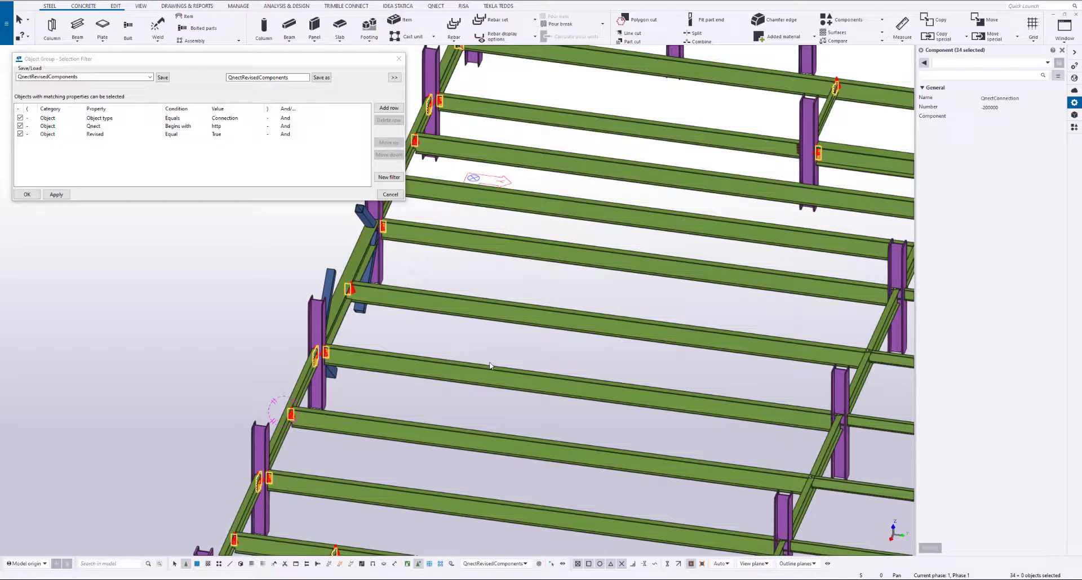
pyautogui.scroll(-5, 489, 365)
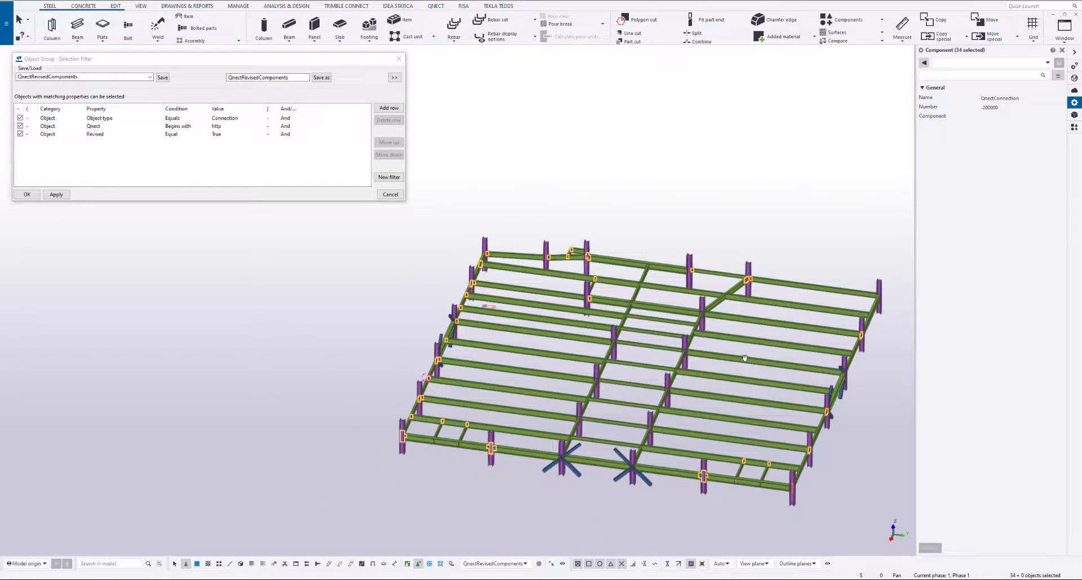
pyautogui.moveTo(744, 358); pyautogui.dragTo(614, 346, button='middle')
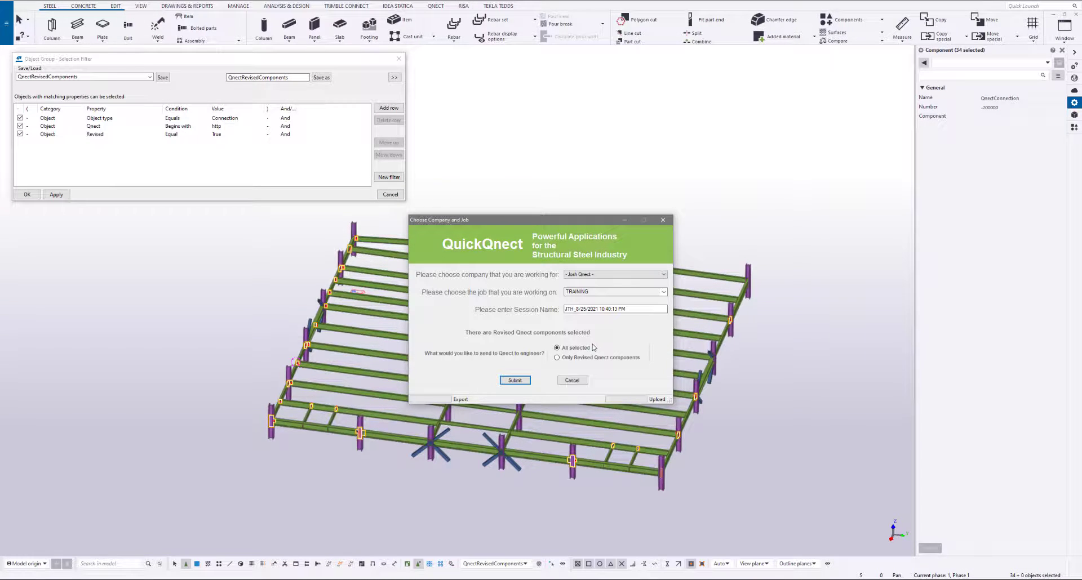
pyautogui.click(526, 379)
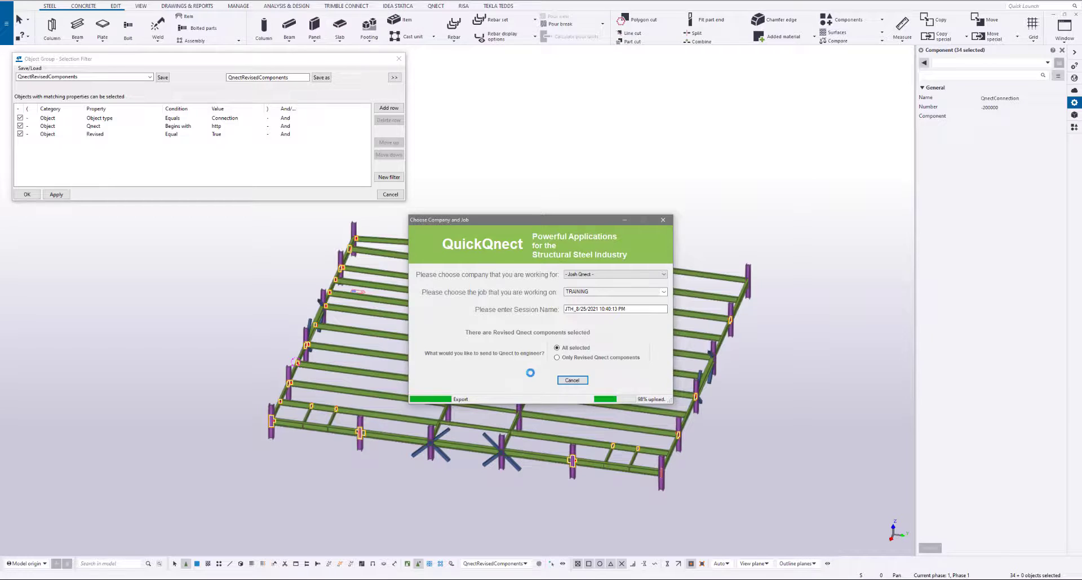
pyautogui.click(599, 317)
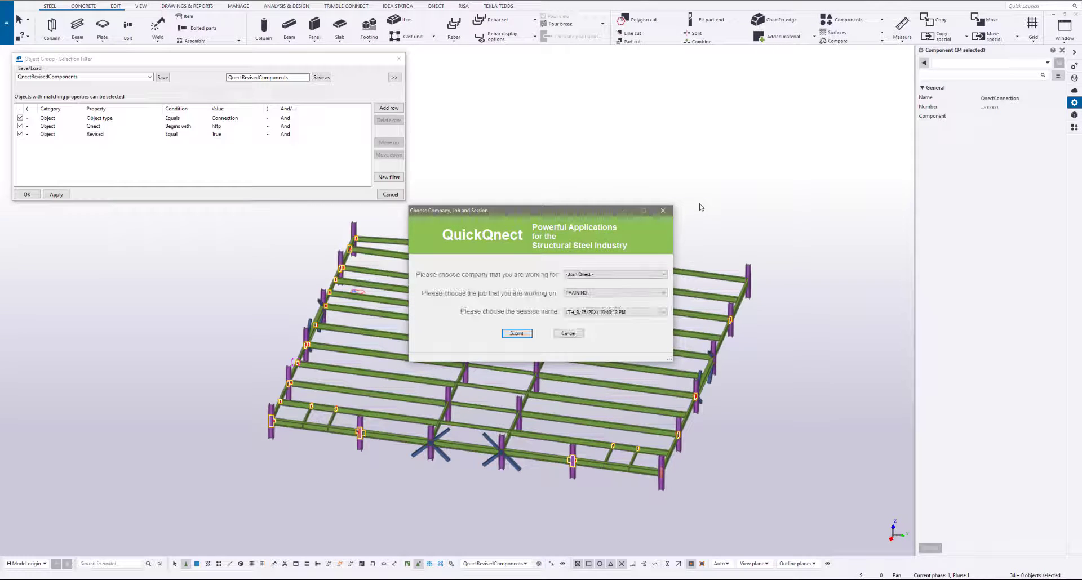
# Import the engineered session of the TRAINING job back into the model, close the import dialog, and clear the selection
pyautogui.click(518, 333)
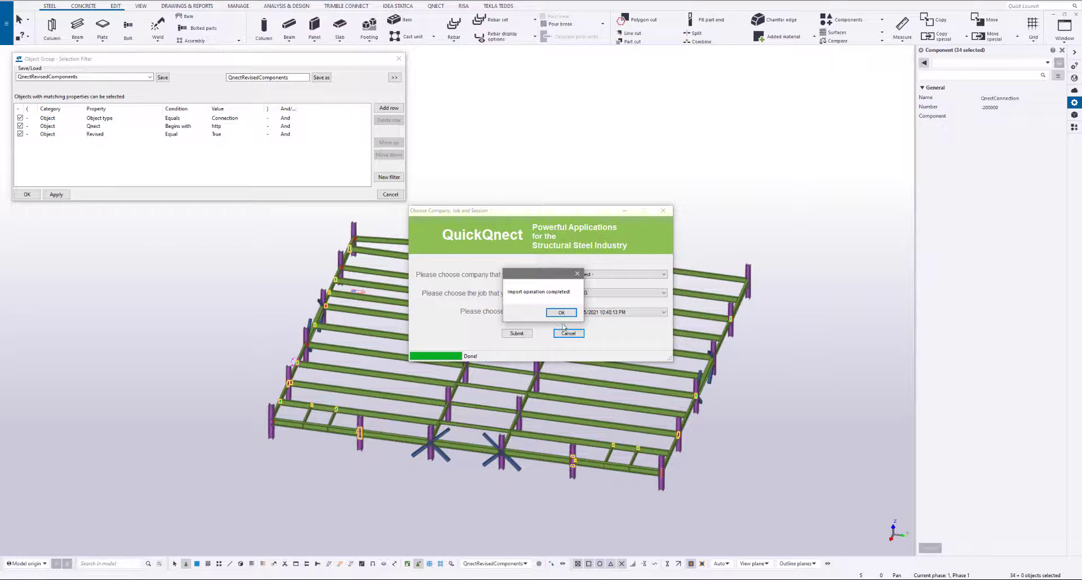
pyautogui.click(561, 312)
pyautogui.click(641, 354)
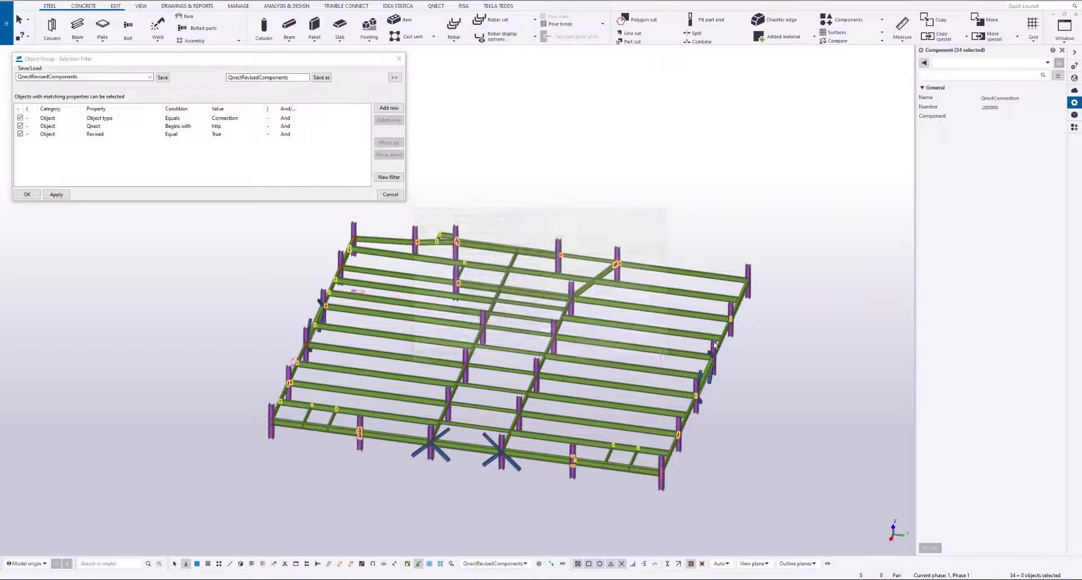
pyautogui.rightClick(754, 350)
pyautogui.click(771, 352)
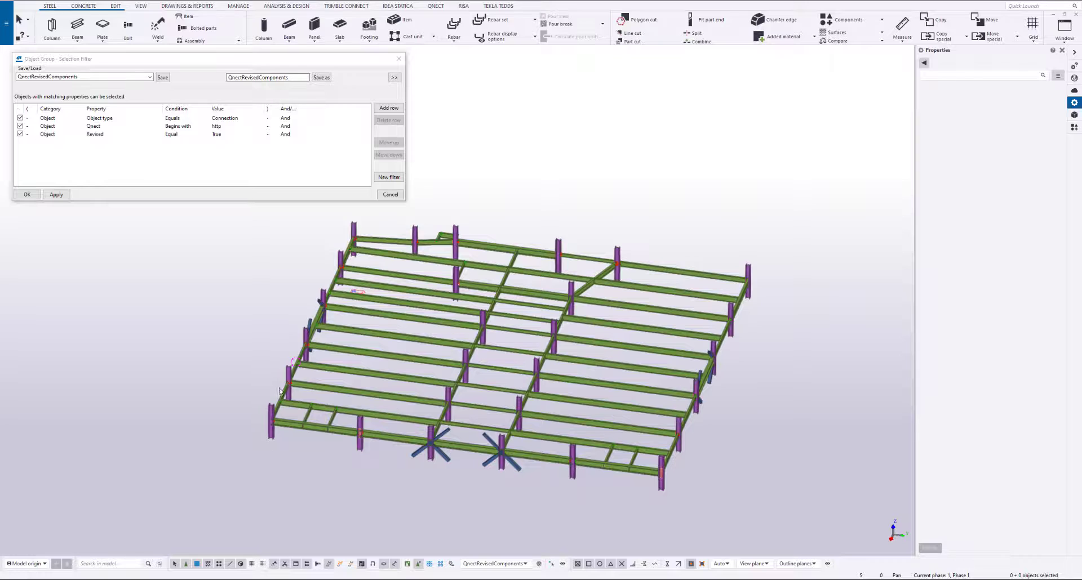
# Load the standard selection filter and apply it so the plate in the edge girder connection can be picked
pyautogui.scroll(6, 303, 359)
pyautogui.scroll(8, 304, 360)
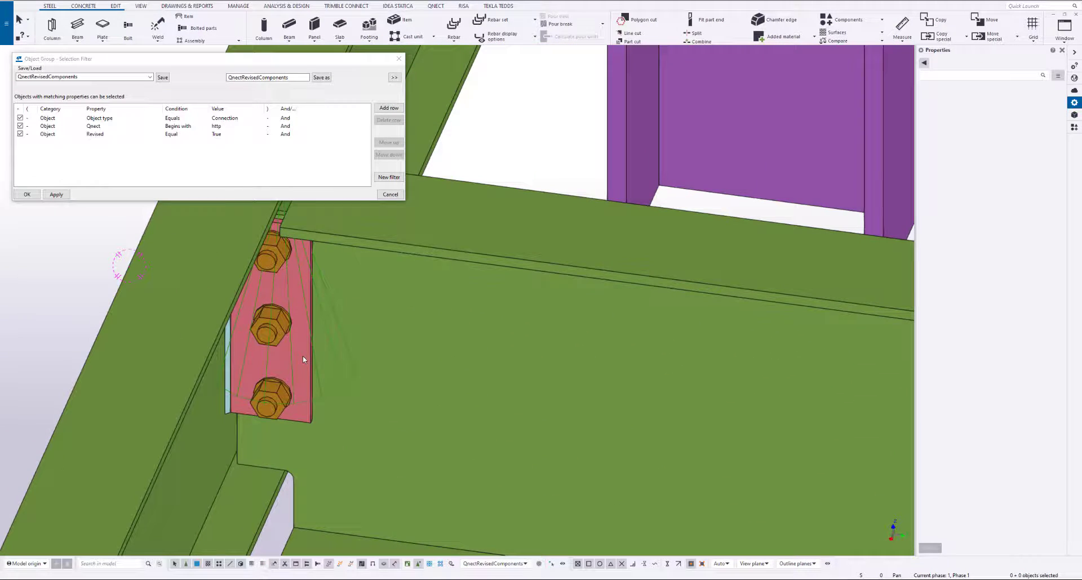
pyautogui.click(303, 357)
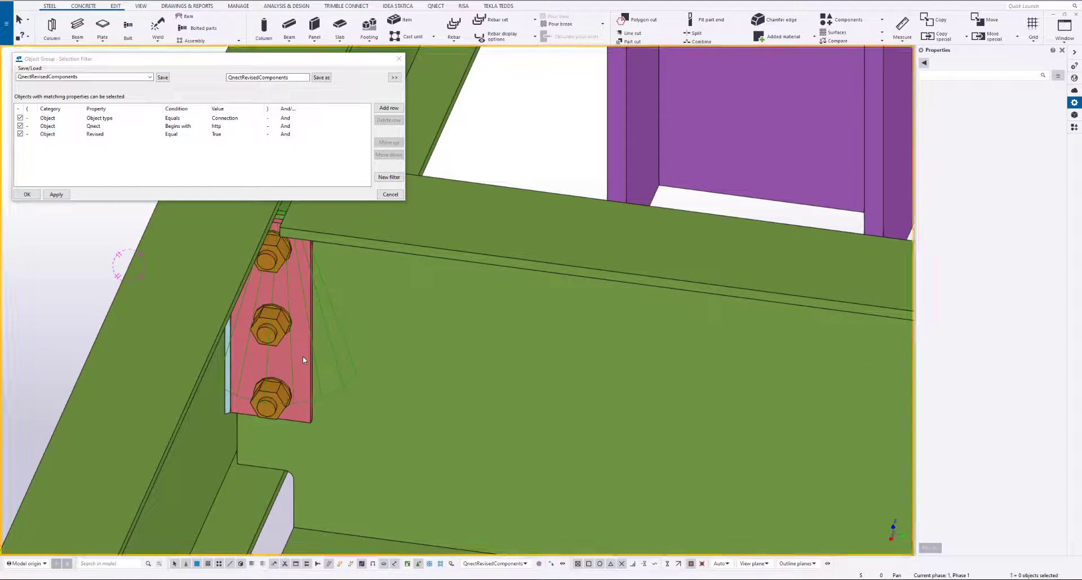
pyautogui.click(136, 79)
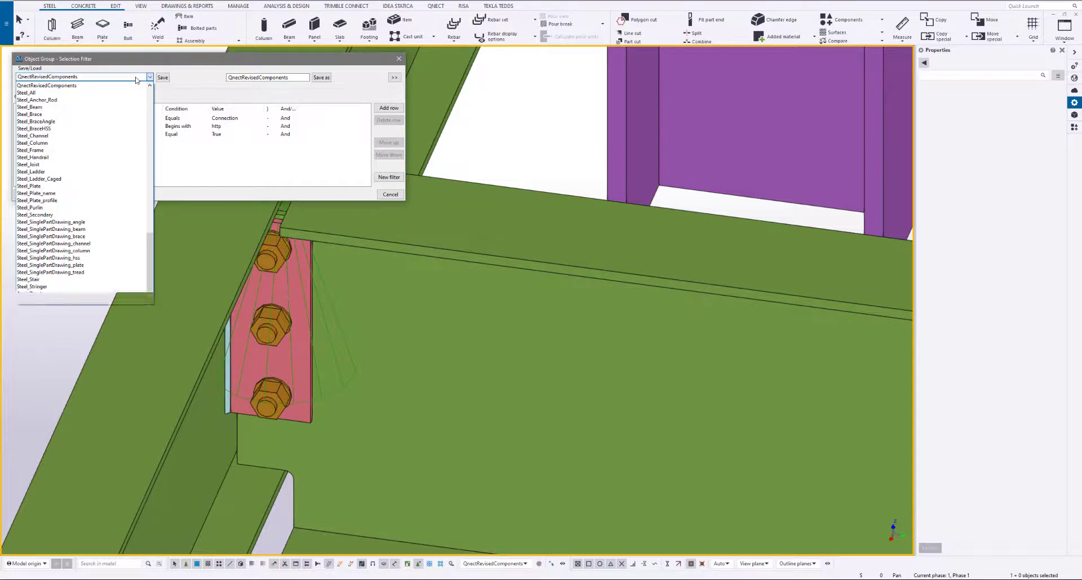
pyautogui.scroll(10, 120, 122)
pyautogui.scroll(1, 120, 123)
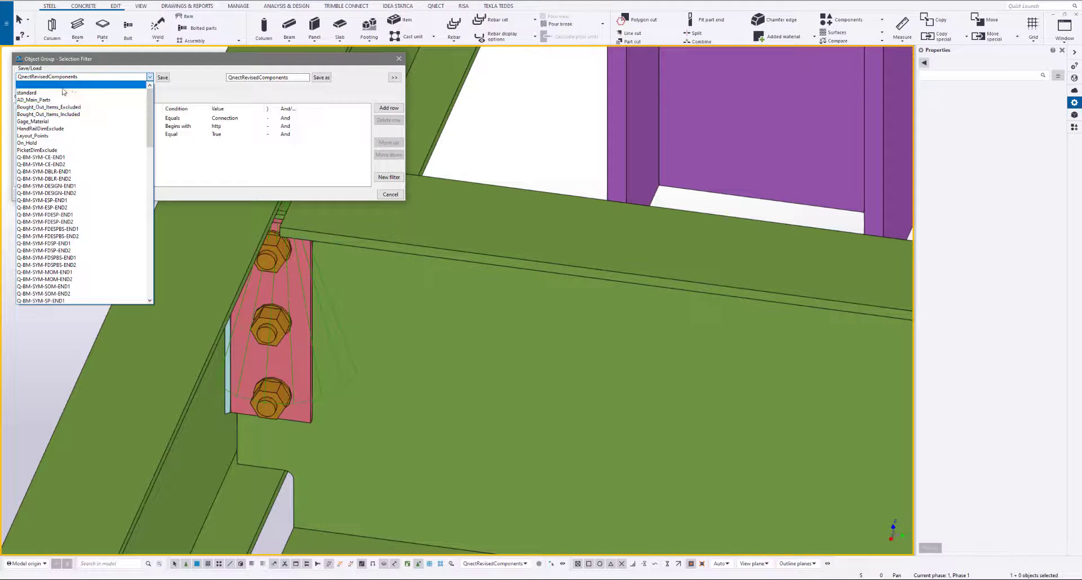
pyautogui.click(67, 95)
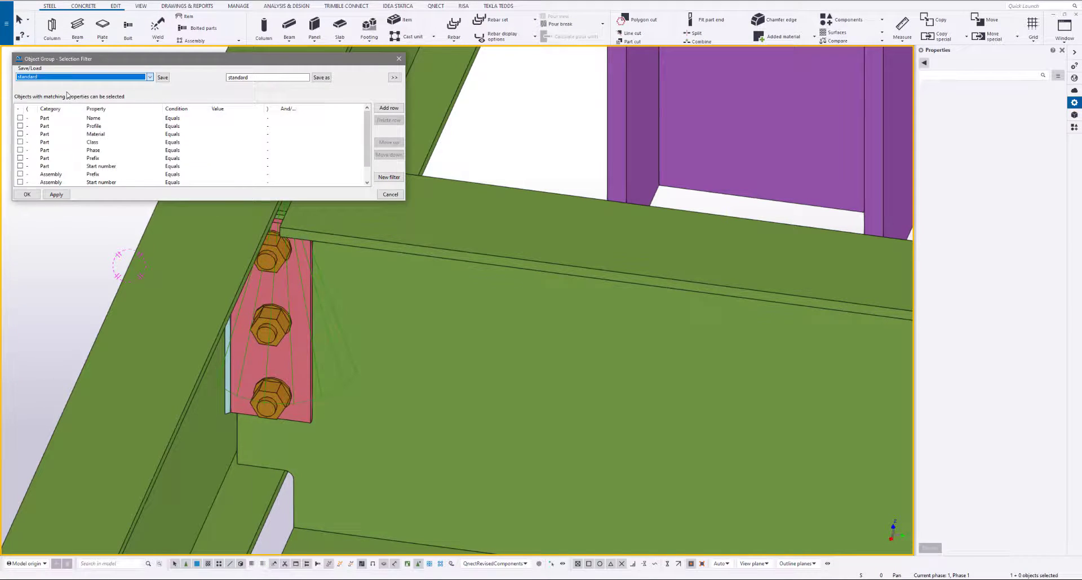
pyautogui.click(57, 195)
# Select the connection plate at the edge girder and check its material grade in the contour plate properties
pyautogui.click(297, 317)
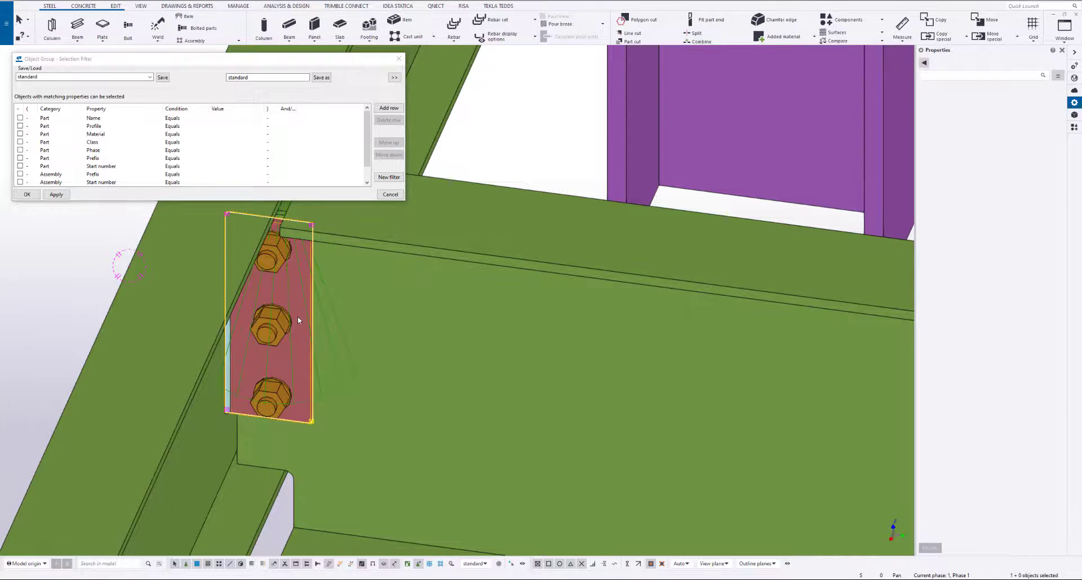
pyautogui.click(1003, 117)
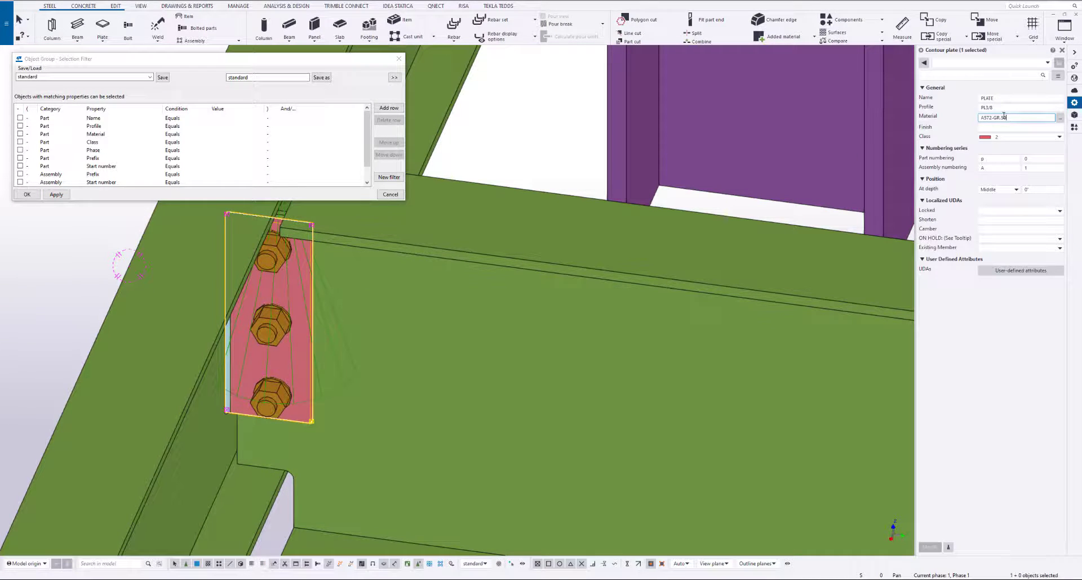
pyautogui.moveTo(1004, 115); pyautogui.dragTo(973, 119)
pyautogui.click(357, 319)
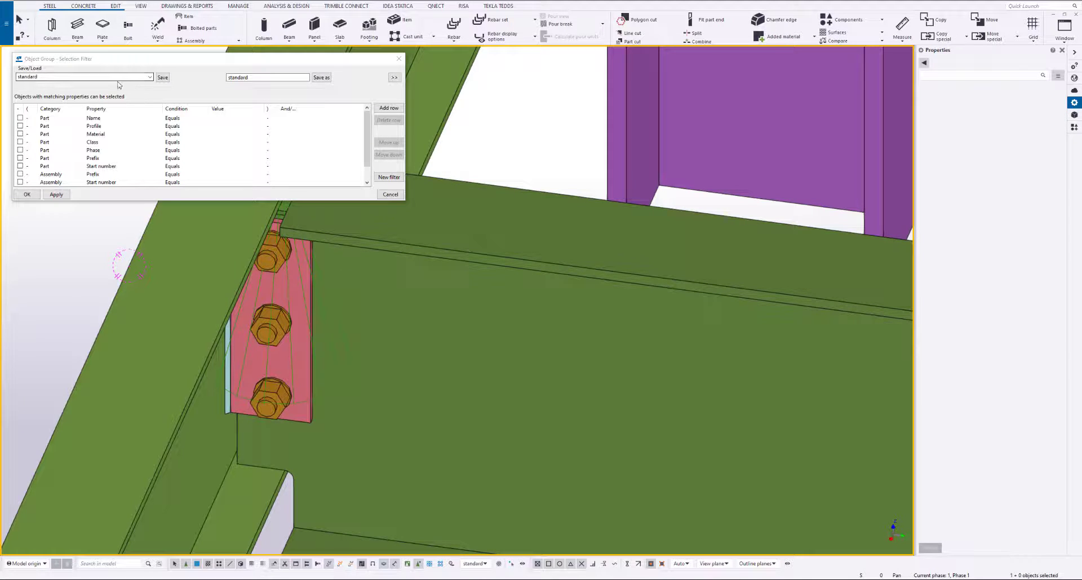
# Load the blank selection filter, delete its existing rows, and add a single new row
pyautogui.click(117, 79)
pyautogui.click(85, 84)
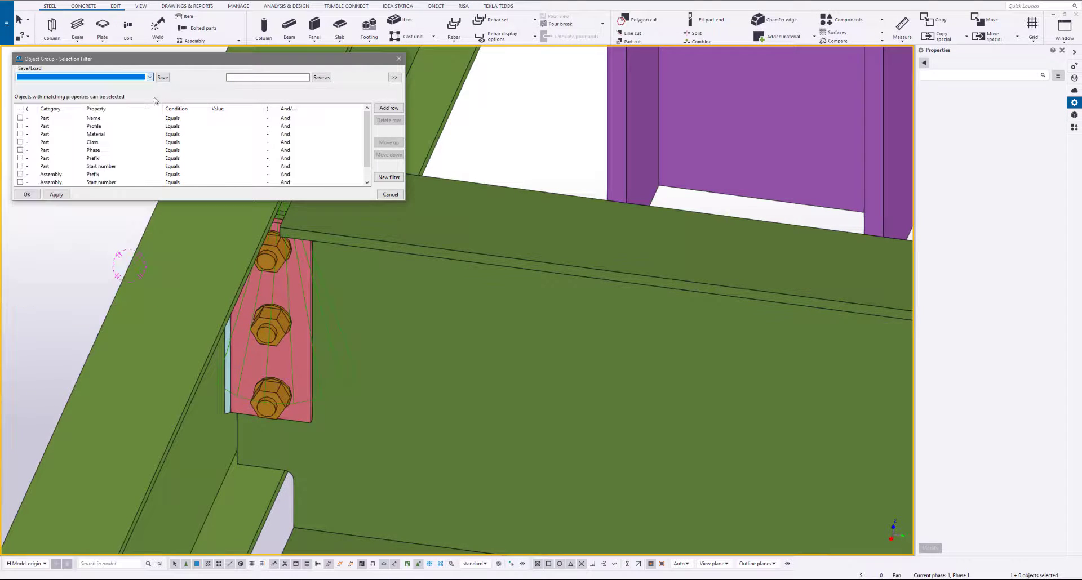
pyautogui.click(208, 119)
pyautogui.click(392, 119)
pyautogui.click(393, 119)
pyautogui.click(392, 119)
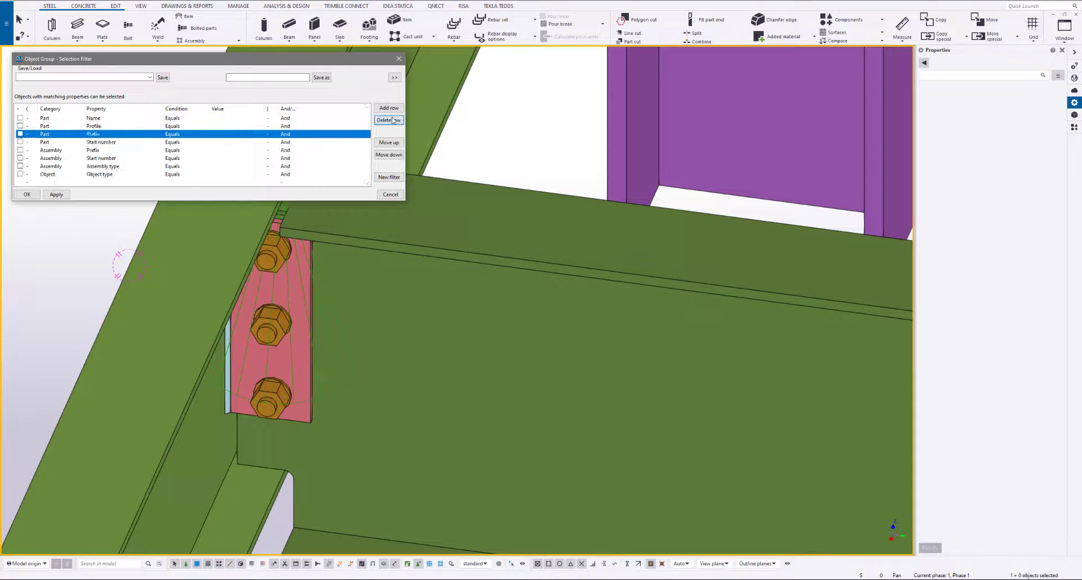
pyautogui.doubleClick(393, 119)
pyautogui.doubleClick(392, 120)
pyautogui.click(393, 119)
pyautogui.doubleClick(393, 119)
pyautogui.click(393, 120)
pyautogui.click(392, 108)
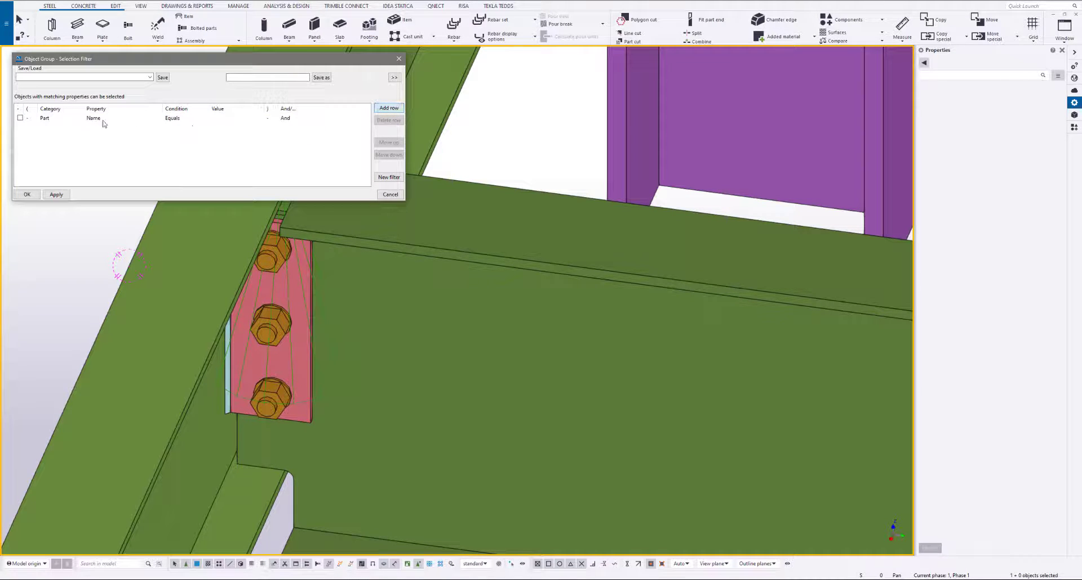
# Set the part filter row to property CONN_CODE_END2 with condition Contains, enter the code value, and enable the row
pyautogui.click(107, 119)
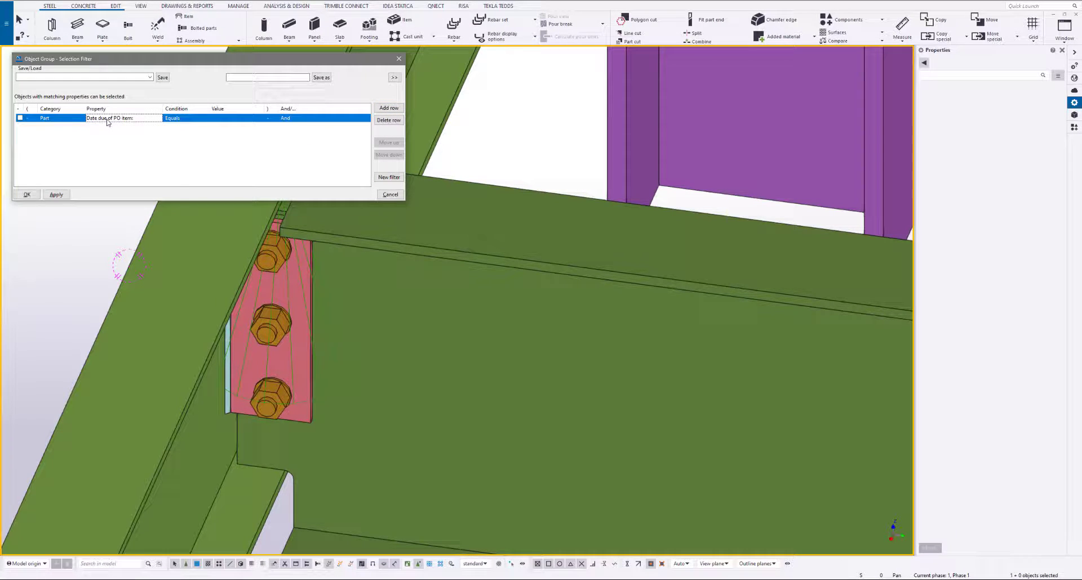
pyautogui.click(107, 120)
pyautogui.scroll(3, 114, 148)
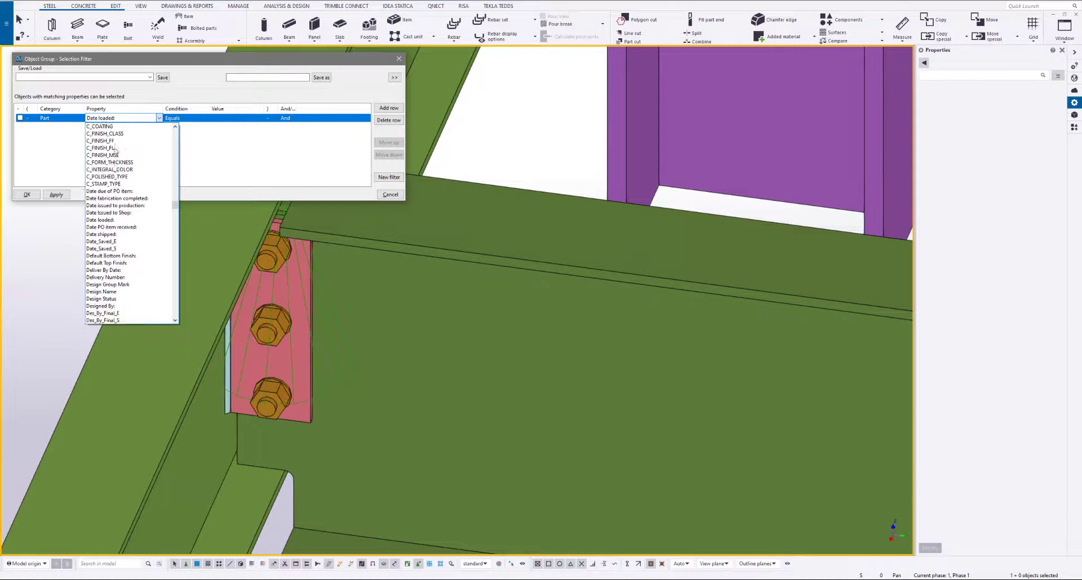
pyautogui.scroll(4, 115, 150)
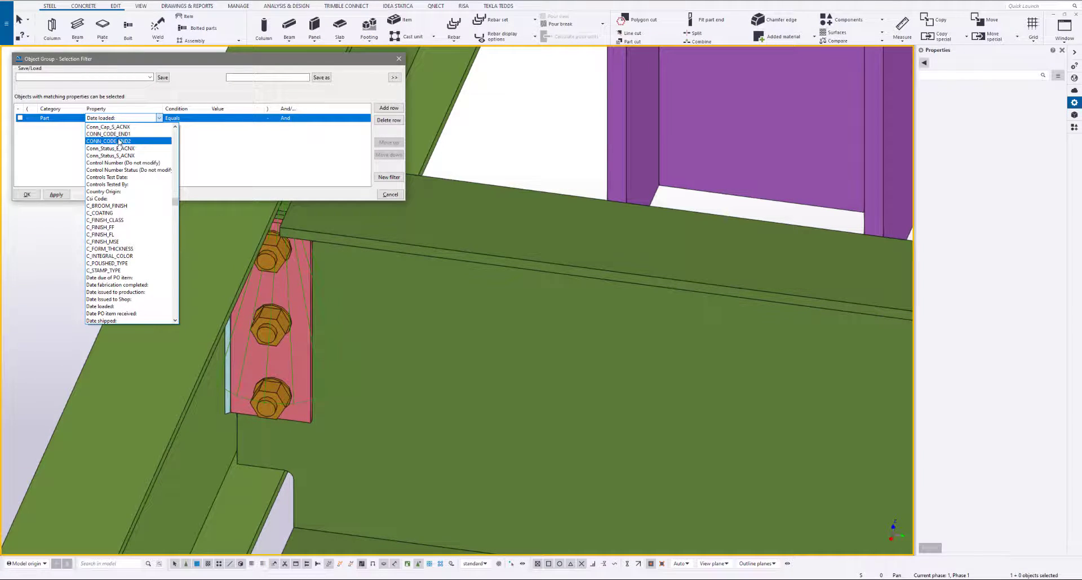
pyautogui.click(120, 142)
pyautogui.click(178, 119)
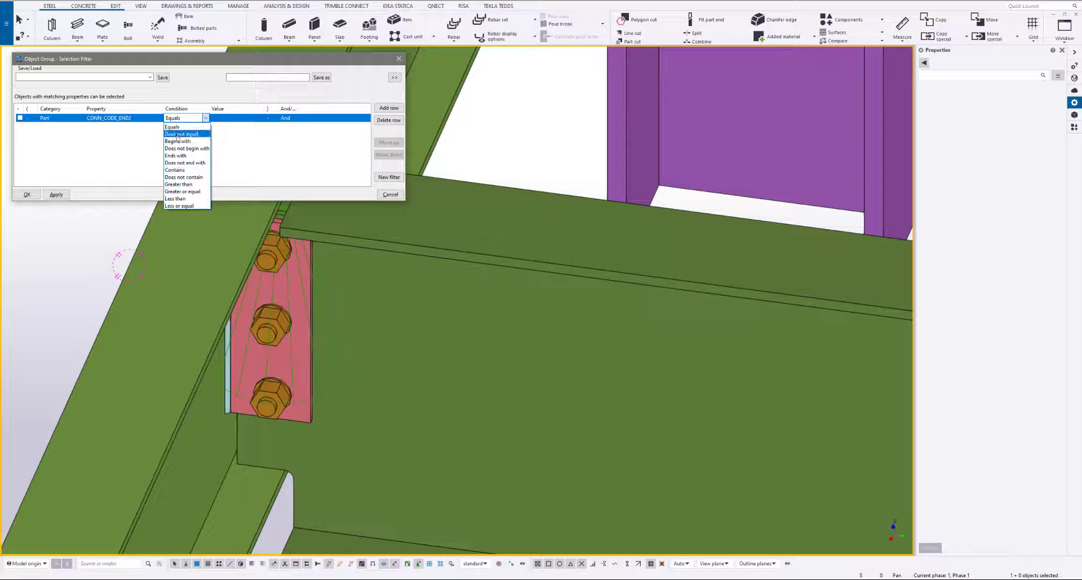
pyautogui.click(195, 169)
pyautogui.click(217, 118)
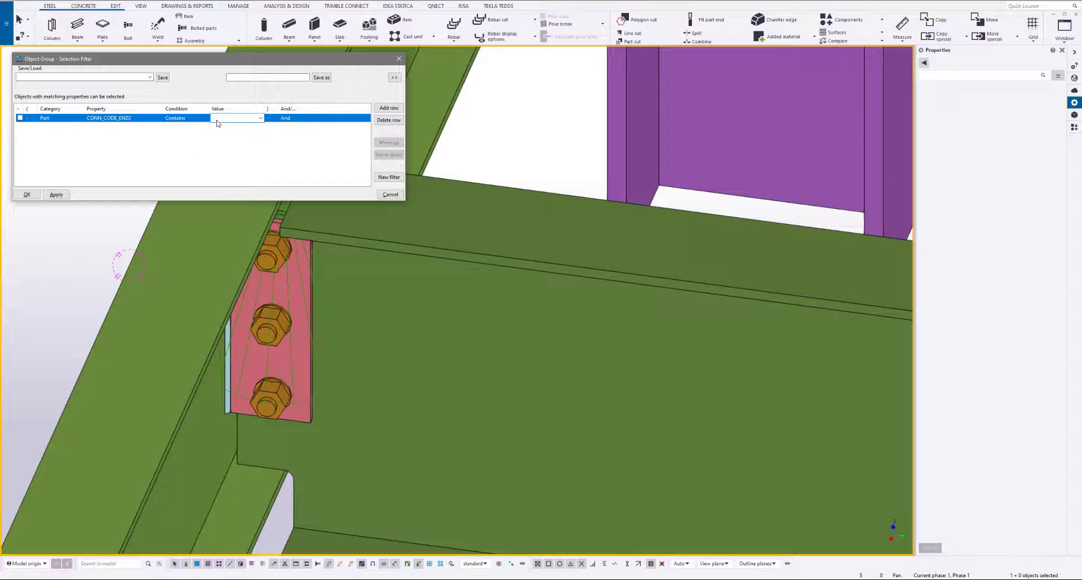
pyautogui.click(173, 156)
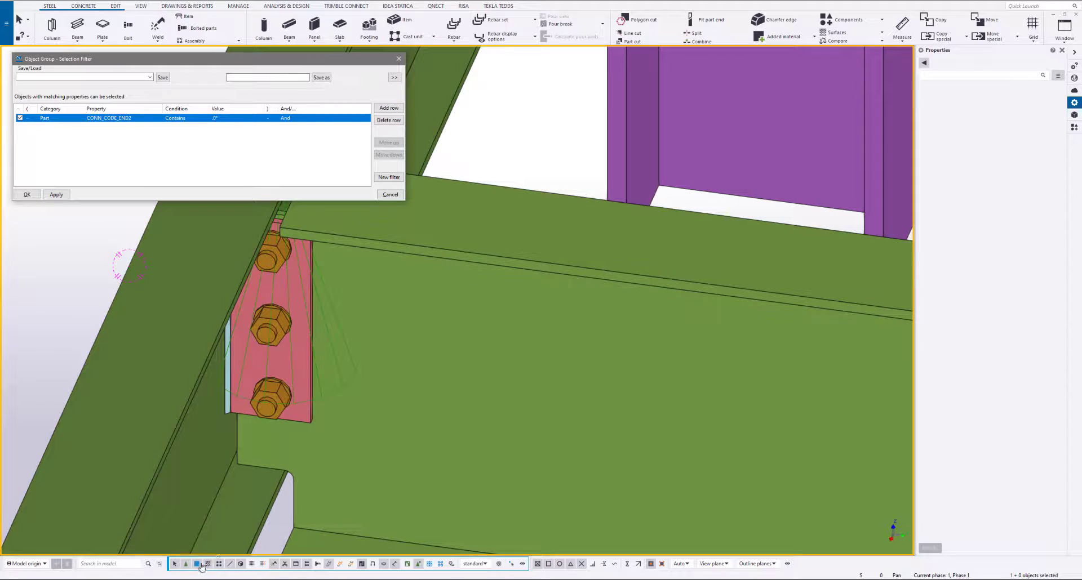
# Restrict selection to parts and select all beams across the framing model using the CONN_CODE_END2 filter
pyautogui.scroll(-5, 434, 426)
pyautogui.scroll(-5, 375, 370)
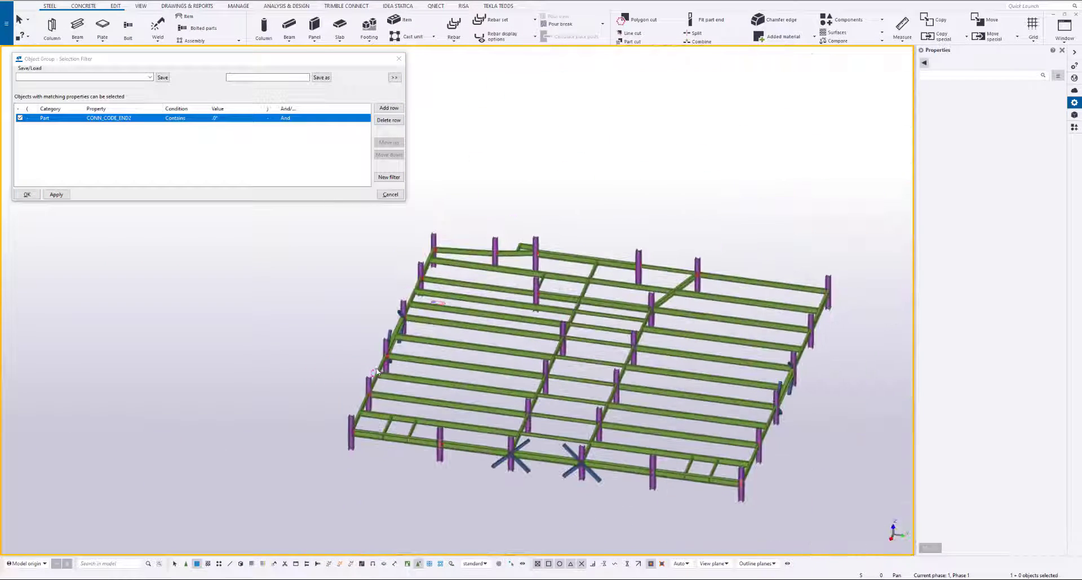
pyautogui.scroll(-3, 842, 488)
pyautogui.moveTo(864, 501); pyautogui.dragTo(456, 246)
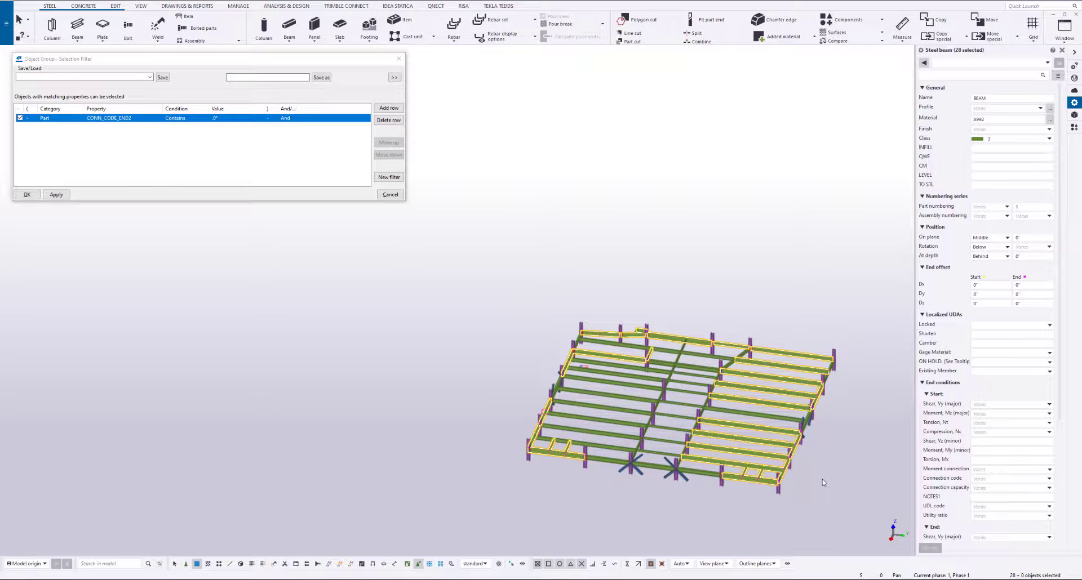
pyautogui.moveTo(769, 447); pyautogui.dragTo(767, 446, button='middle')
pyautogui.scroll(2, 541, 359)
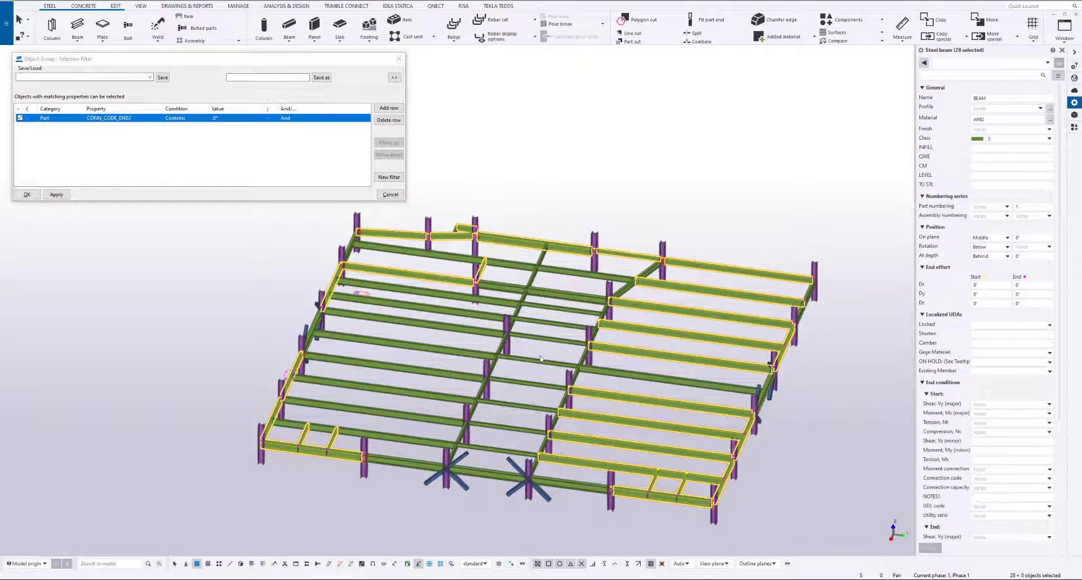